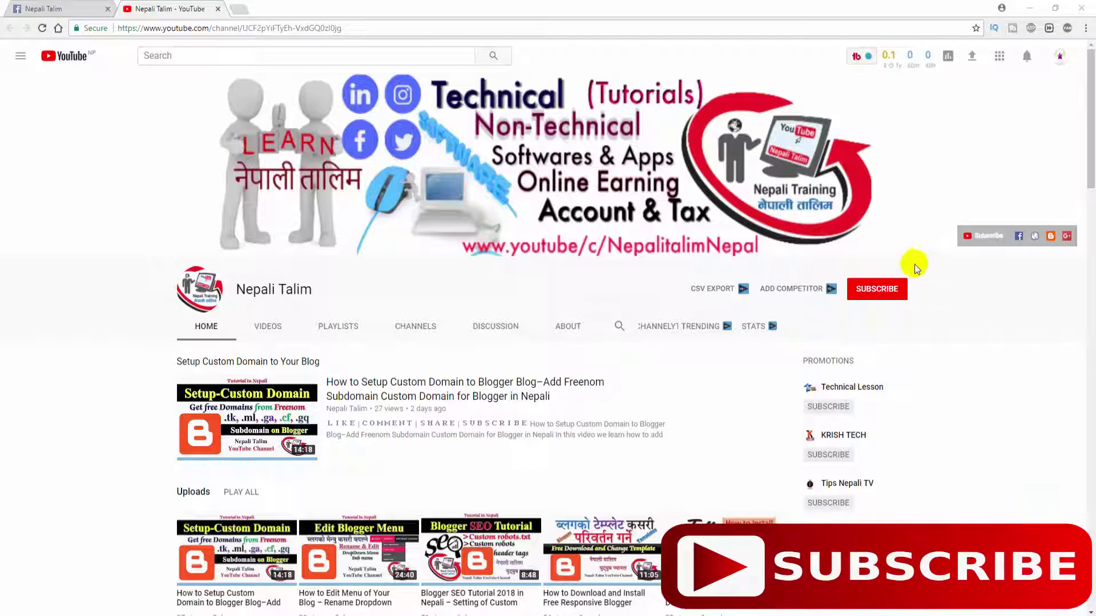
# - Subscribe to the Nepali Talim channel and turn on its notifications
pyautogui.click(878, 288)
pyautogui.click(894, 292)
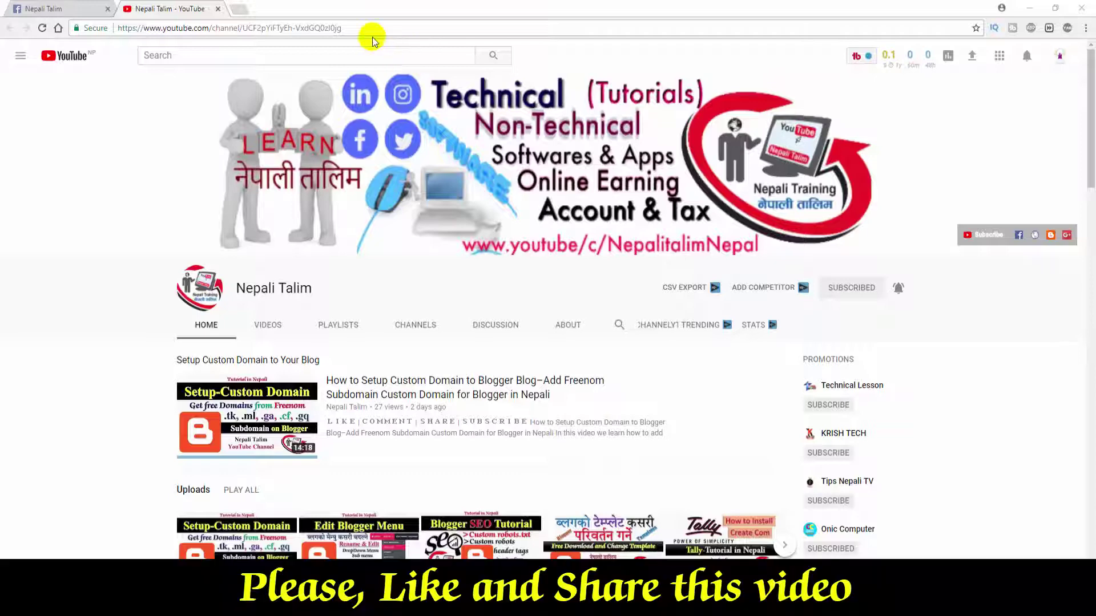
# - Open blogger.com in a new browser tab
pyautogui.click(247, 13)
pyautogui.write('blogger.com')
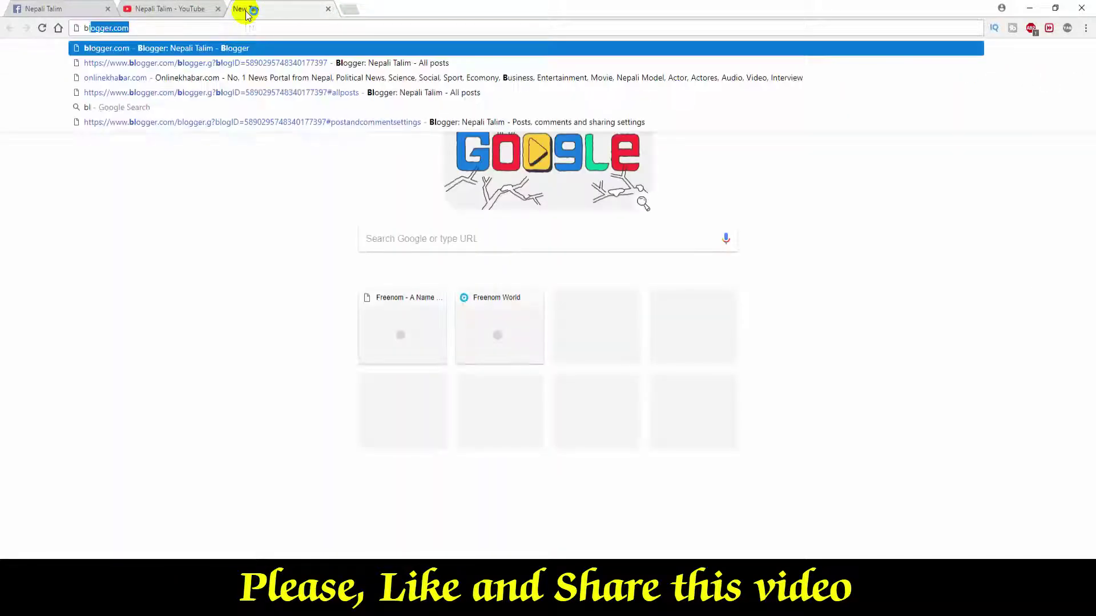
pyautogui.press('Return')
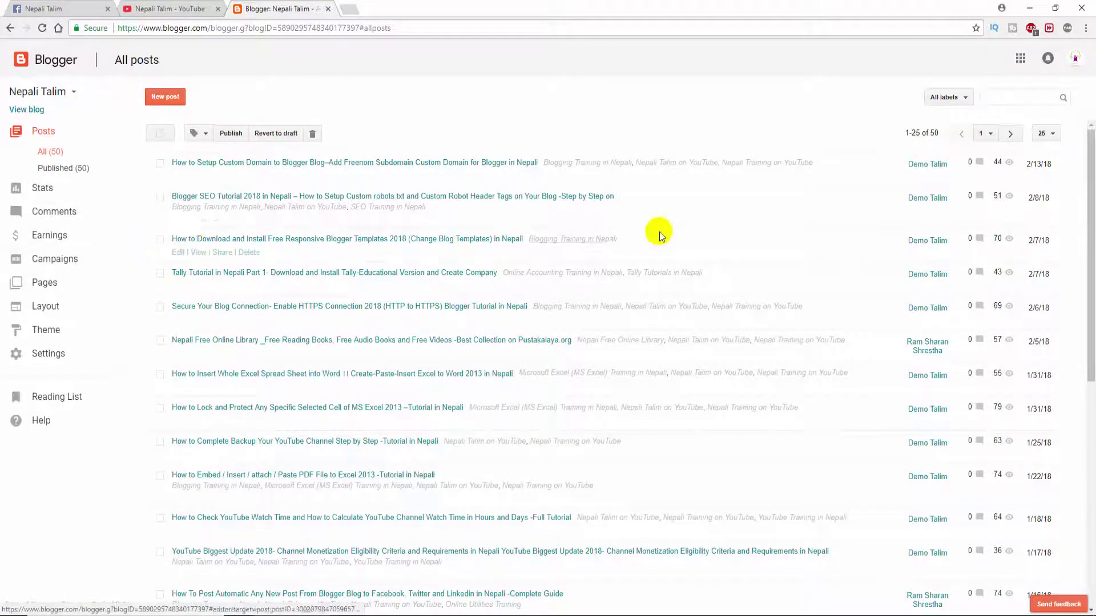
# - Look through the Nepali Talim blog's posts and open the blog's Other settings
pyautogui.scroll(-8, 521, 203)
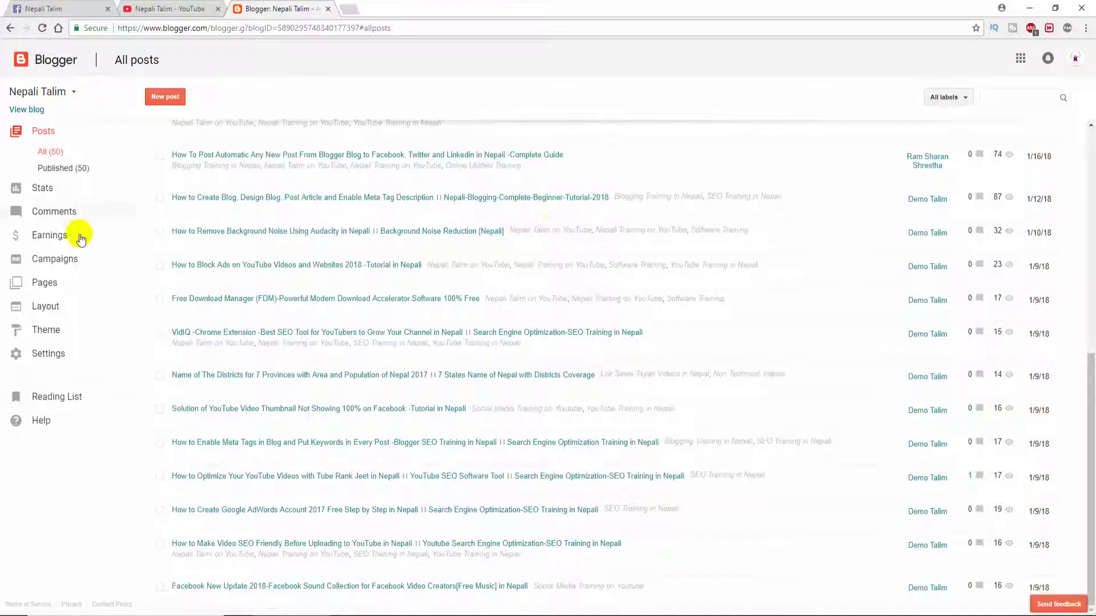
pyautogui.scroll(7, 232, 313)
pyautogui.scroll(2, 232, 313)
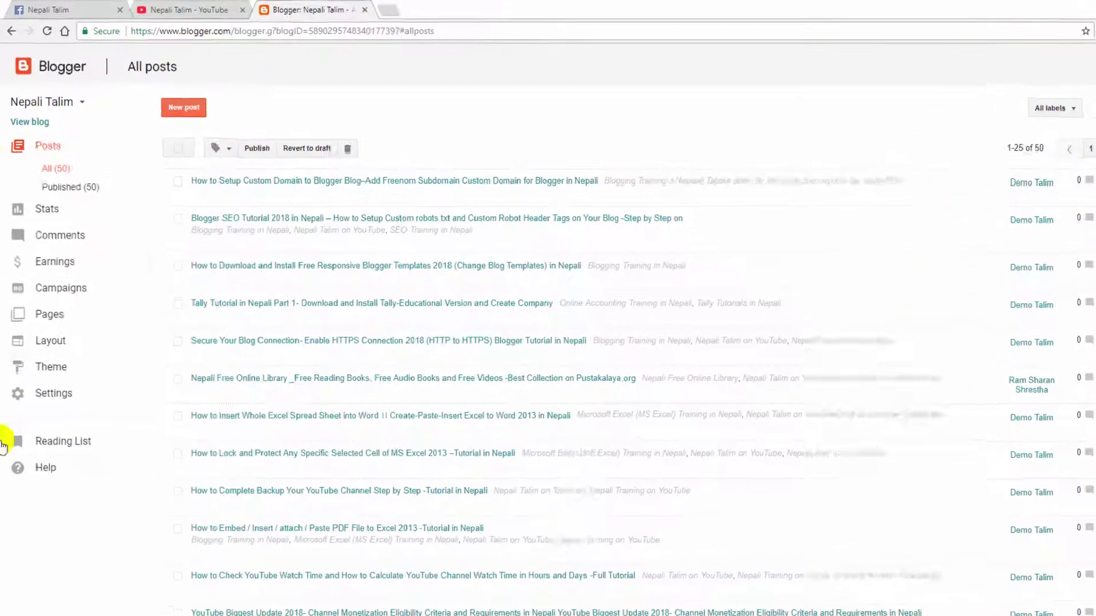
pyautogui.click(47, 487)
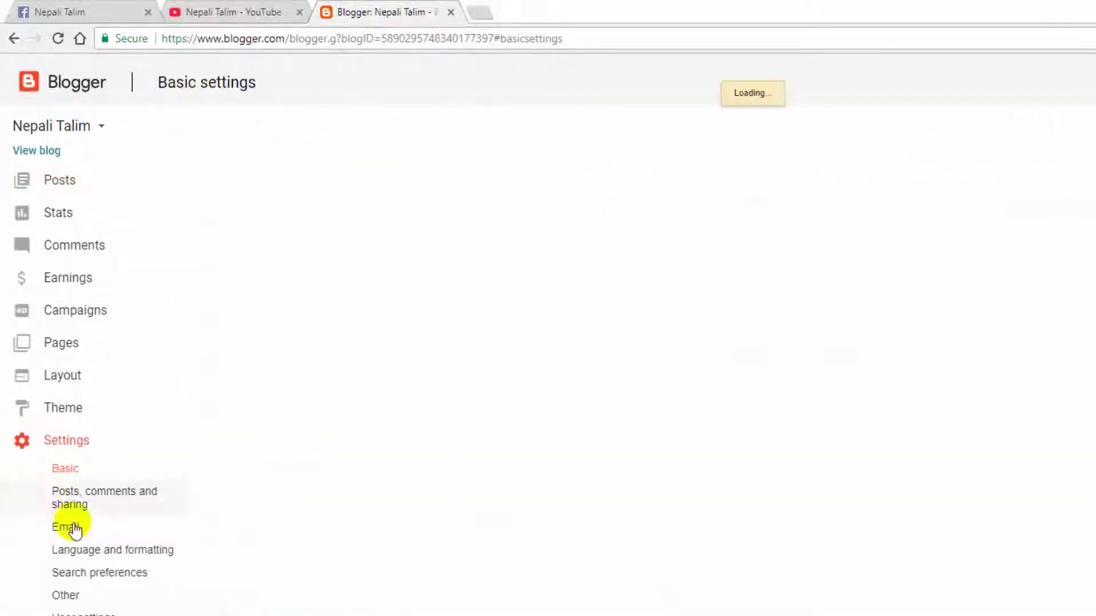
pyautogui.click(57, 521)
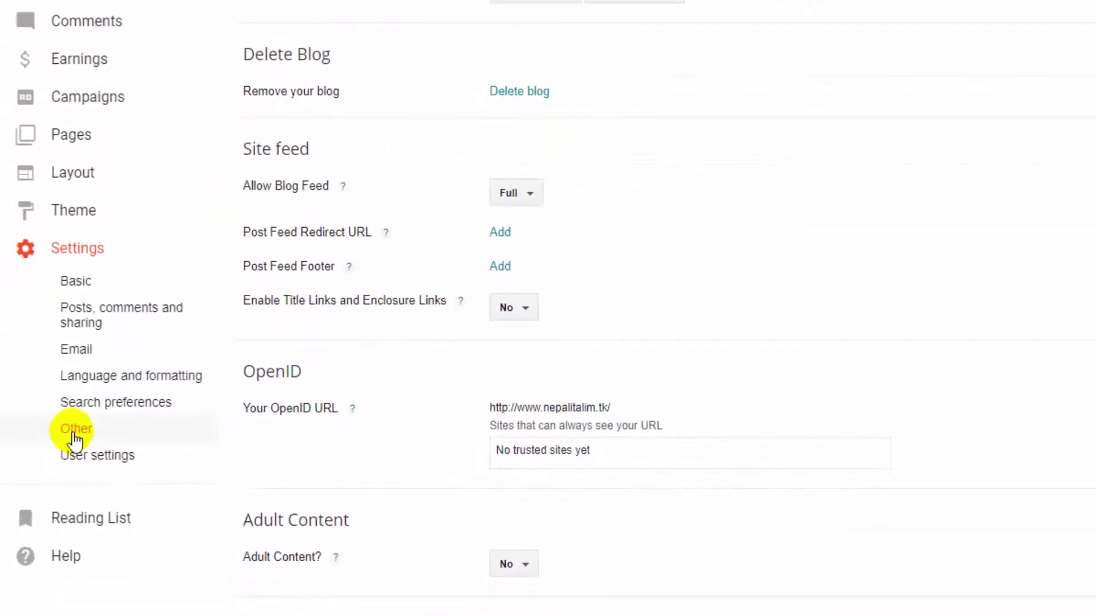
pyautogui.moveTo(224, 52)
pyautogui.mouseDown()
pyautogui.moveTo(367, 102)
pyautogui.moveTo(692, 146)
pyautogui.moveTo(718, 197)
pyautogui.mouseUp()
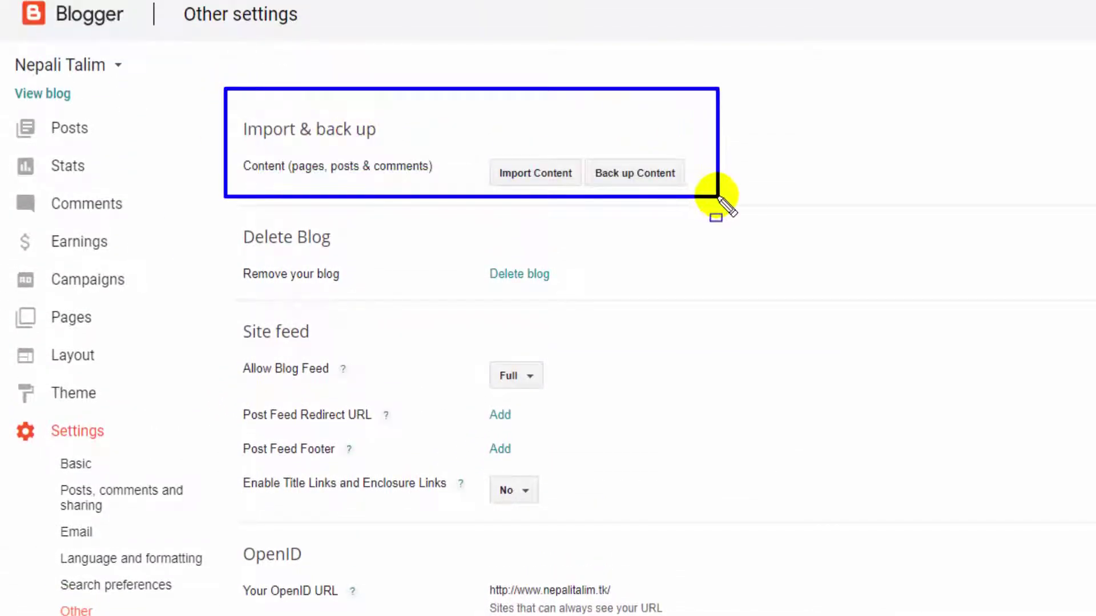
pyautogui.moveTo(278, 249)
pyautogui.mouseDown()
pyautogui.moveTo(560, 290)
pyautogui.moveTo(753, 292)
pyautogui.moveTo(721, 299)
pyautogui.mouseUp()
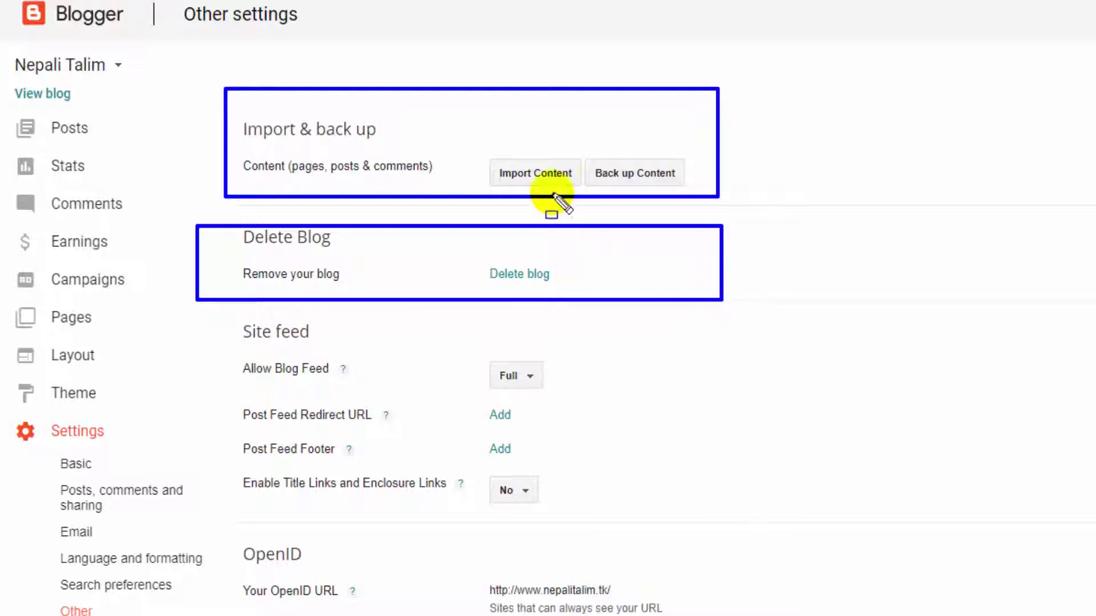
pyautogui.moveTo(478, 144); pyautogui.dragTo(577, 196)
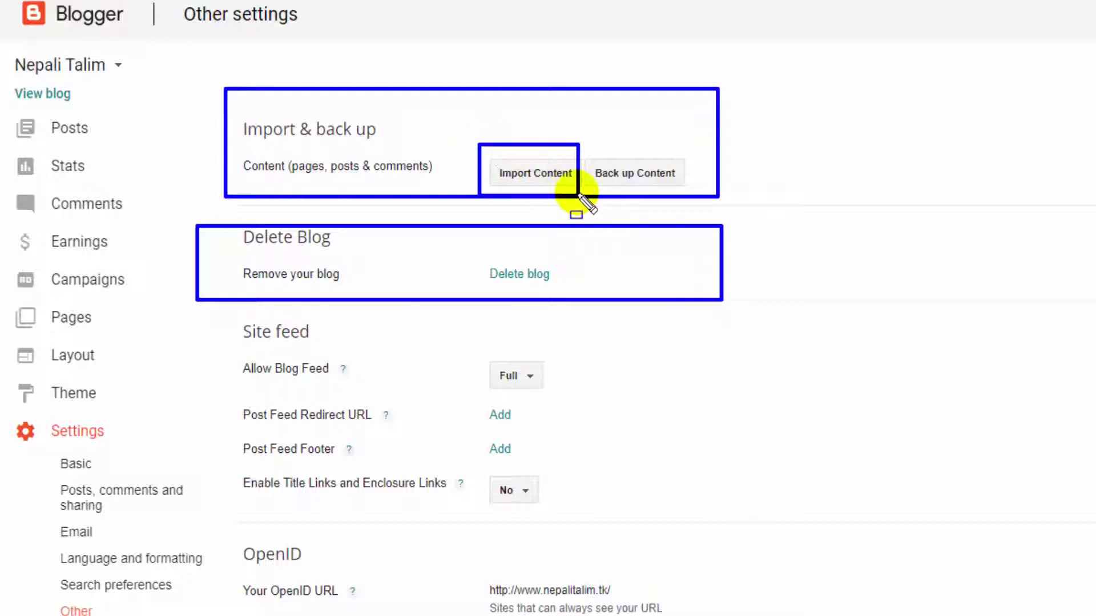
pyautogui.moveTo(581, 138); pyautogui.dragTo(720, 198)
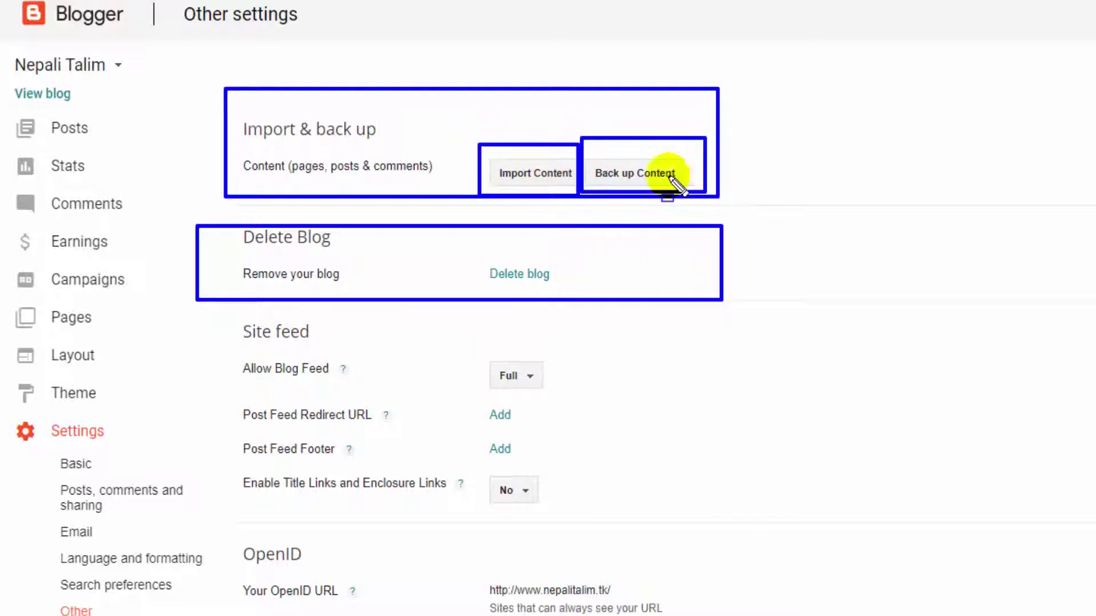
pyautogui.press('Escape')
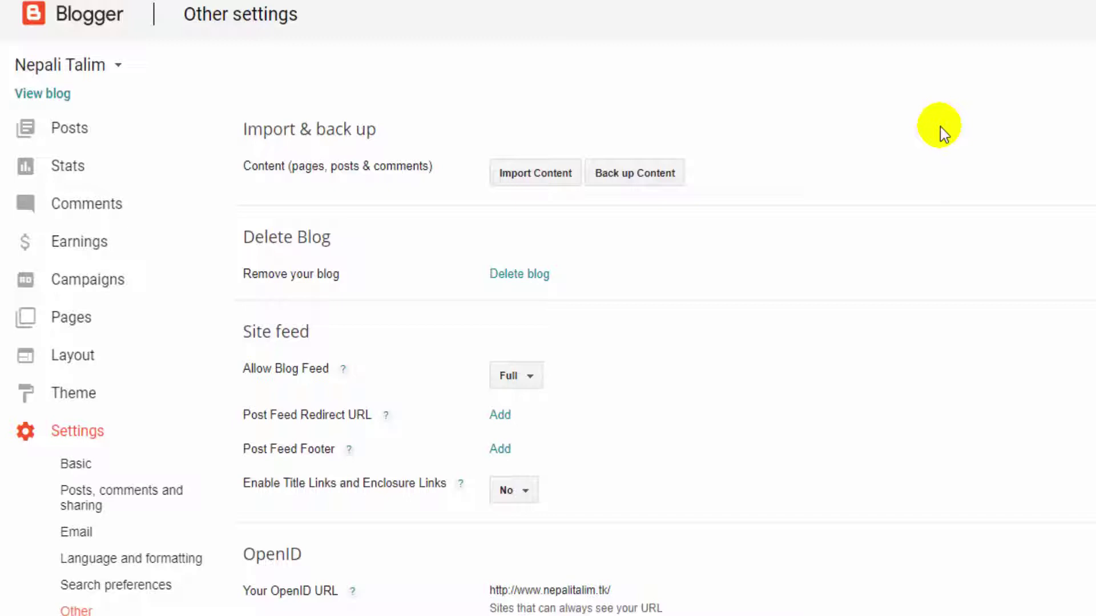
# - Back up the Nepali Talim blog's content to the computer and show the downloaded blog-02-15-2018.xml file in its folder
pyautogui.click(638, 180)
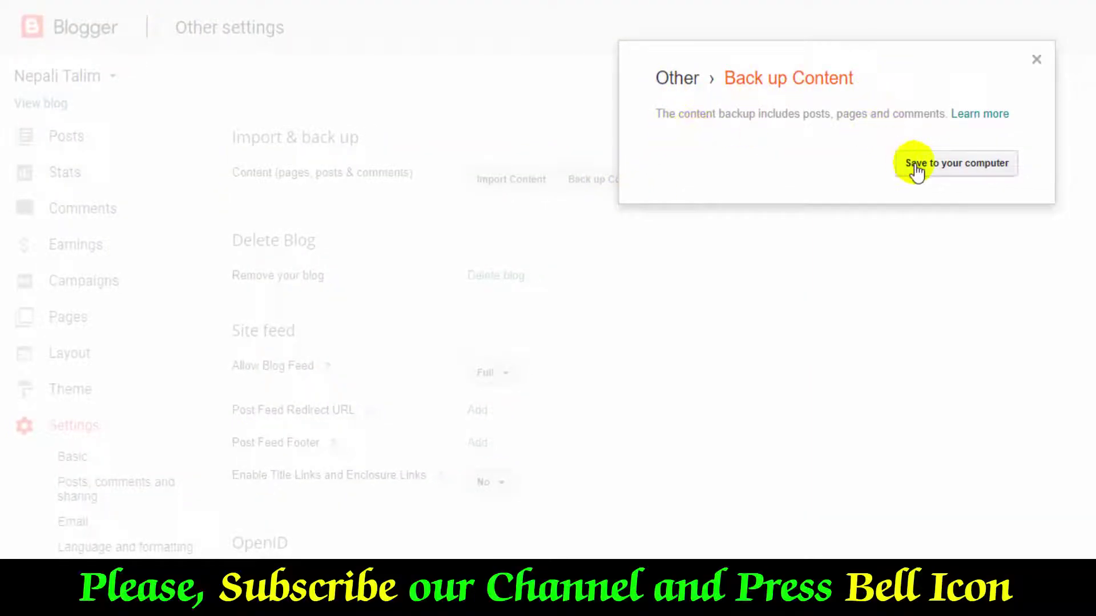
pyautogui.click(916, 164)
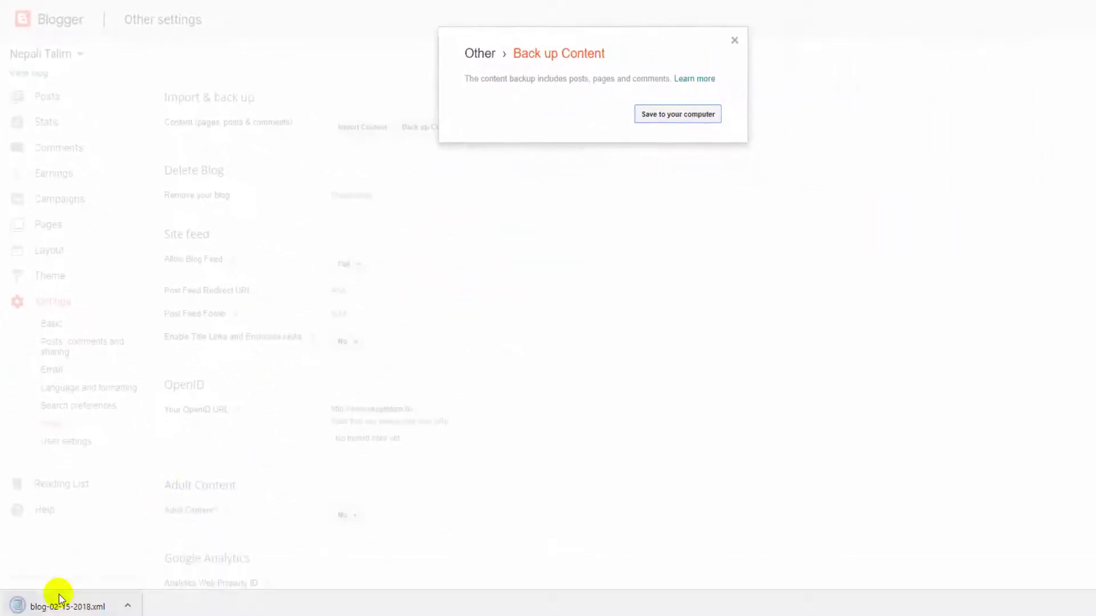
pyautogui.click(128, 606)
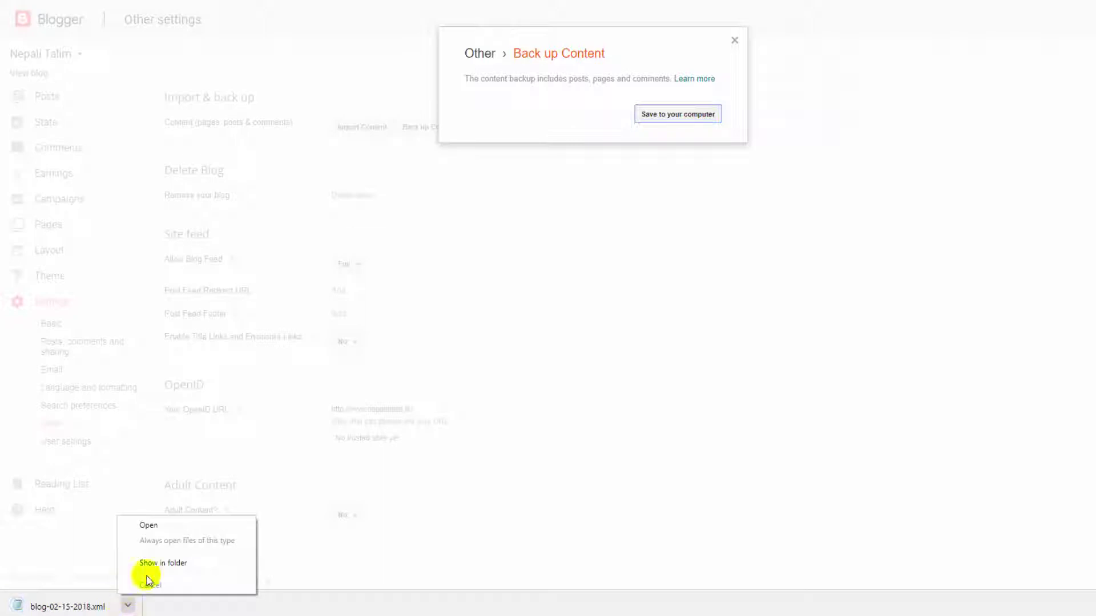
pyautogui.click(732, 40)
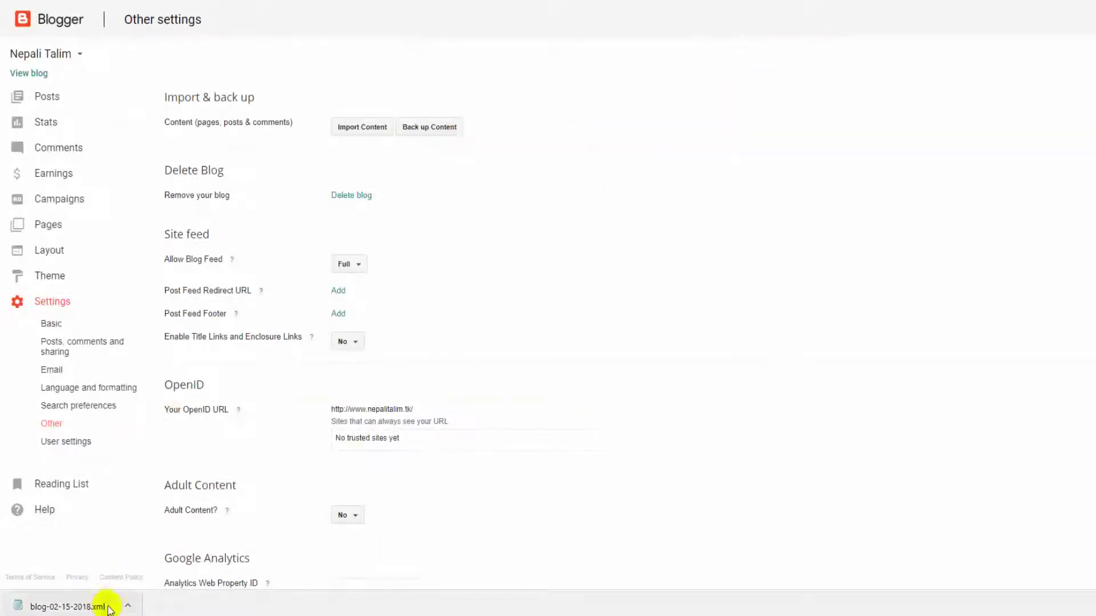
pyautogui.click(127, 604)
pyautogui.click(153, 567)
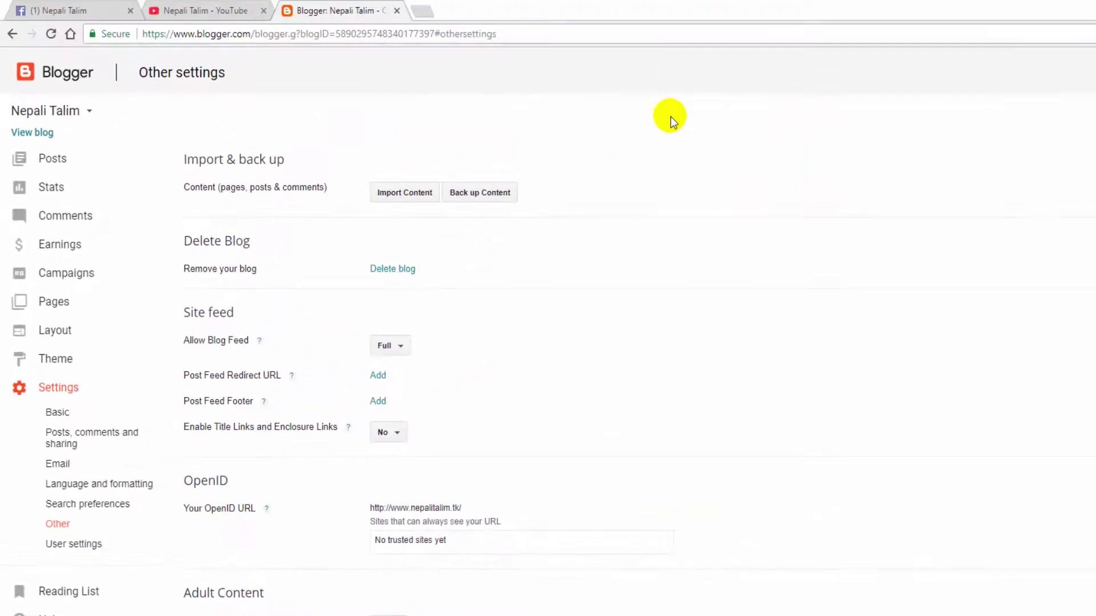
# - Switch to the Nepali Accountant blog and check its list of posts
pyautogui.click(87, 111)
pyautogui.click(66, 165)
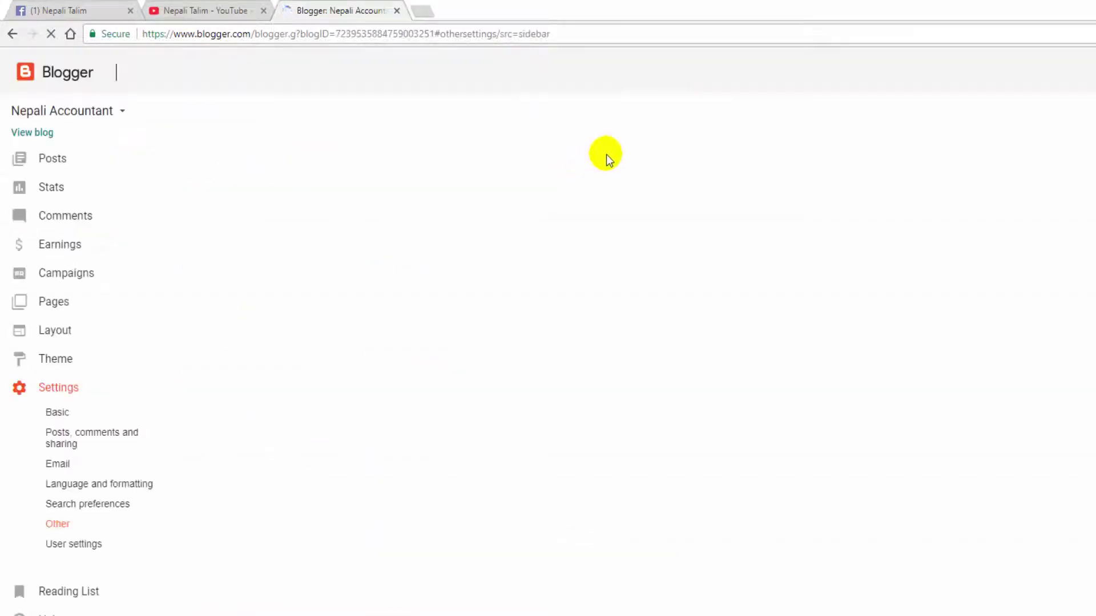
pyautogui.click(55, 163)
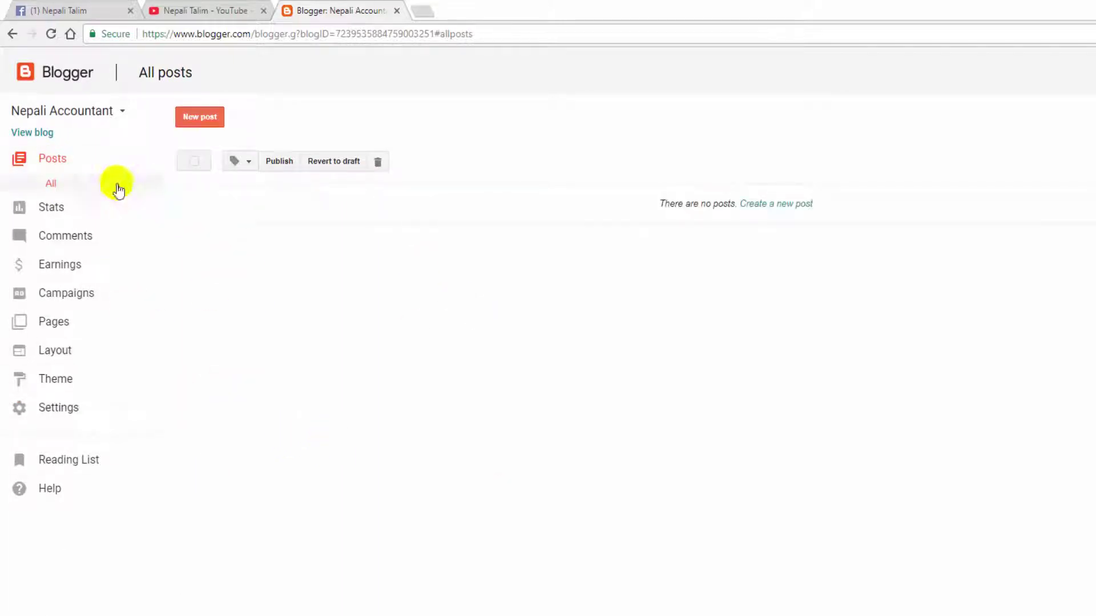
pyautogui.click(88, 115)
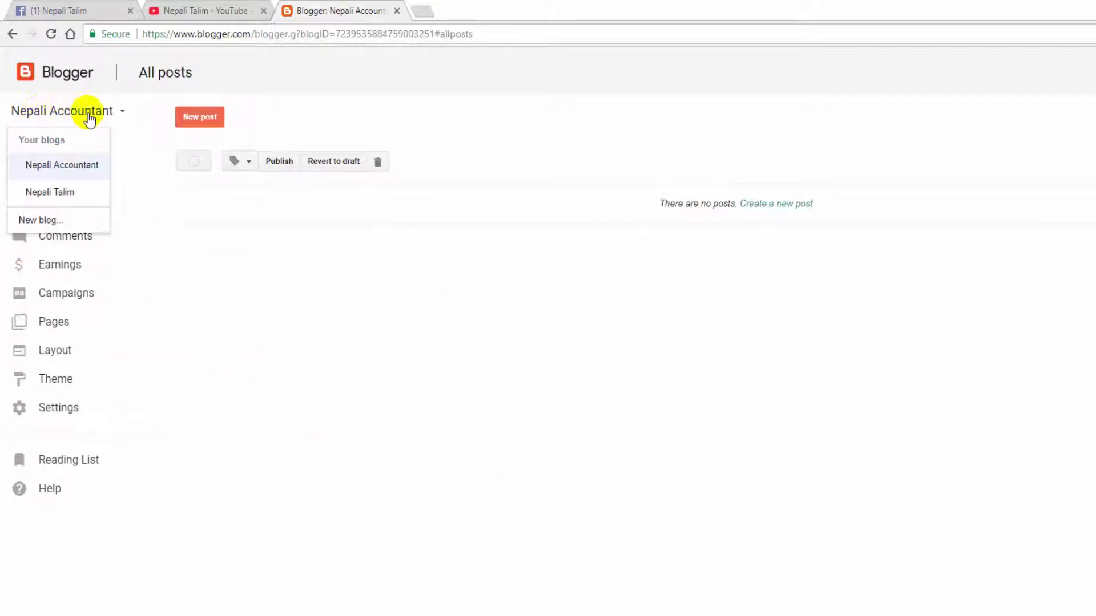
pyautogui.click(512, 110)
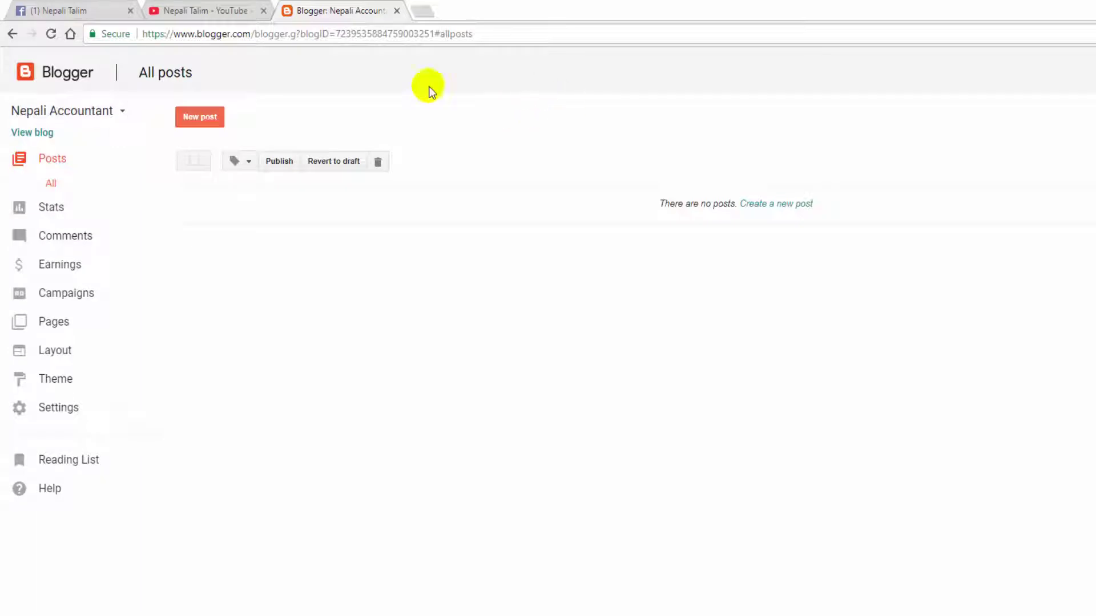
# - Start importing content in the Nepali Accountant blog's Other settings and complete the reCAPTCHA vehicle challenge
pyautogui.click(65, 416)
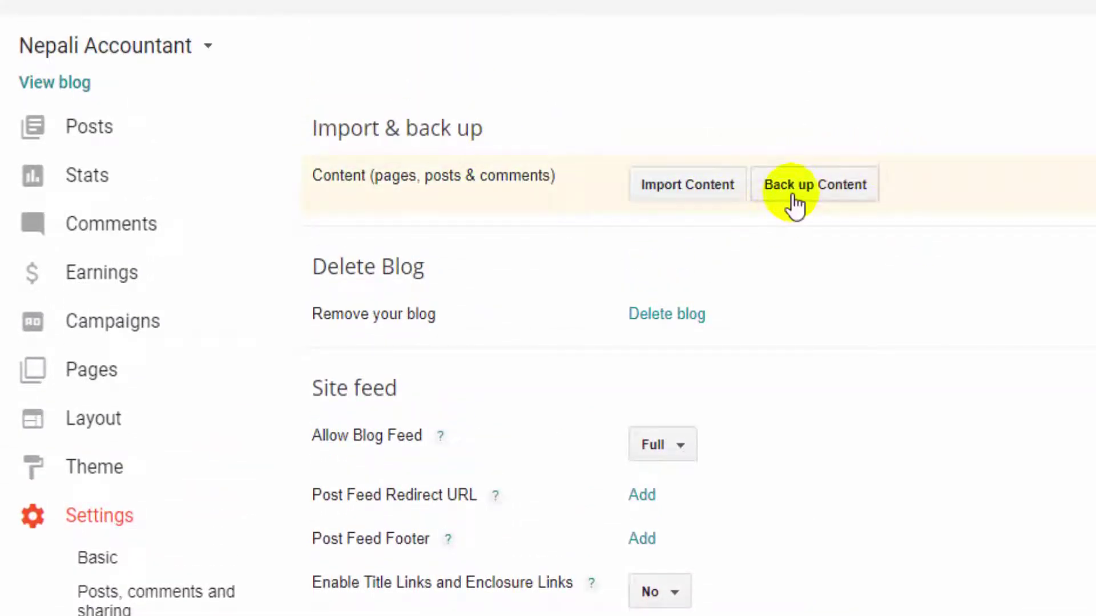
pyautogui.click(672, 194)
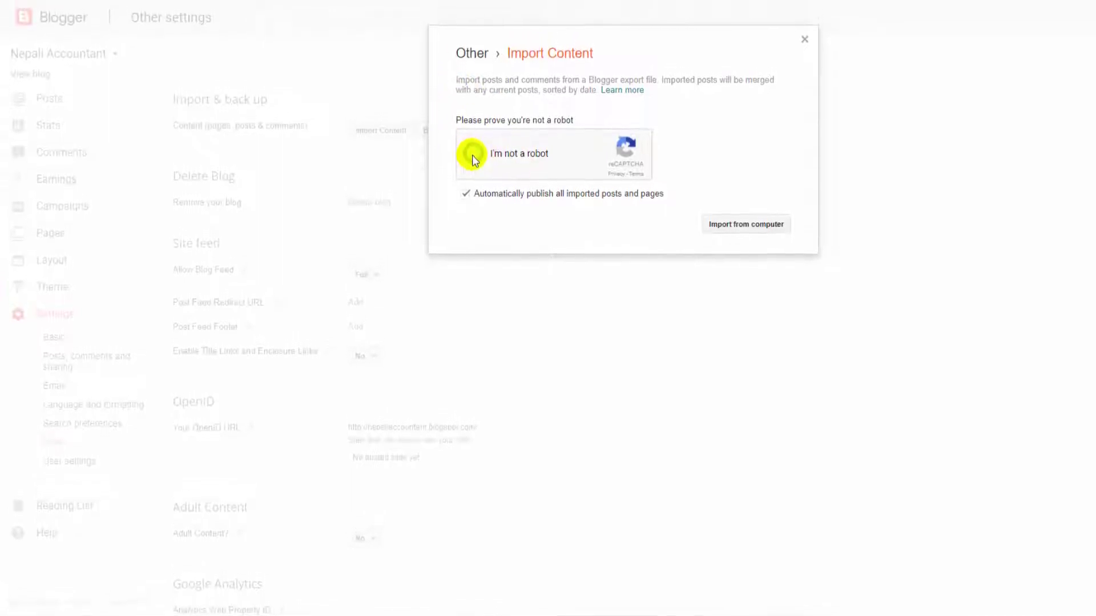
pyautogui.click(471, 137)
pyautogui.click(535, 191)
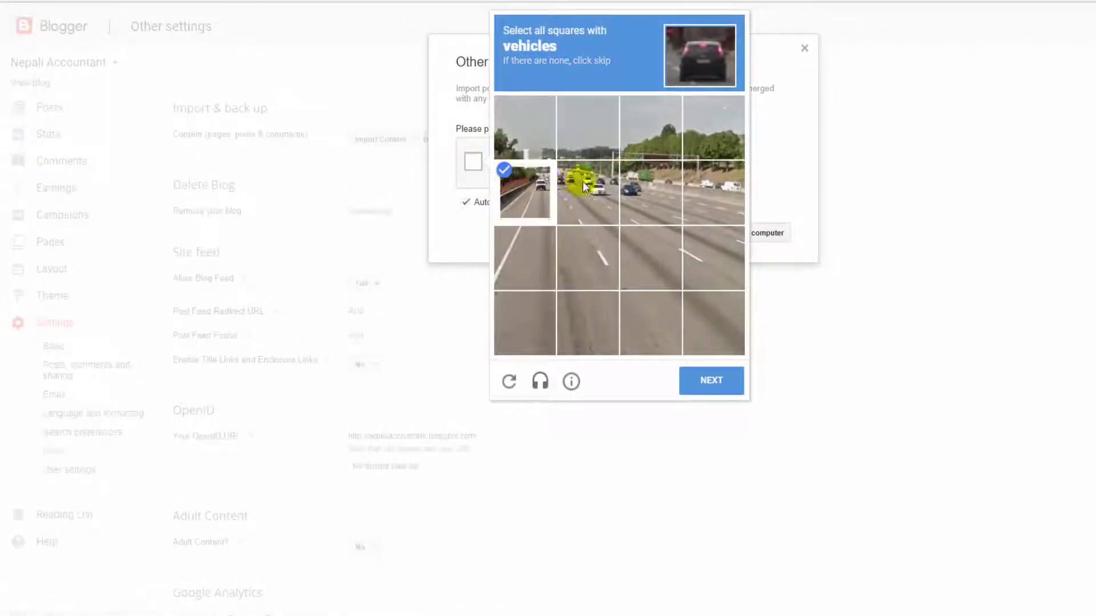
pyautogui.click(588, 193)
pyautogui.click(651, 194)
pyautogui.click(714, 380)
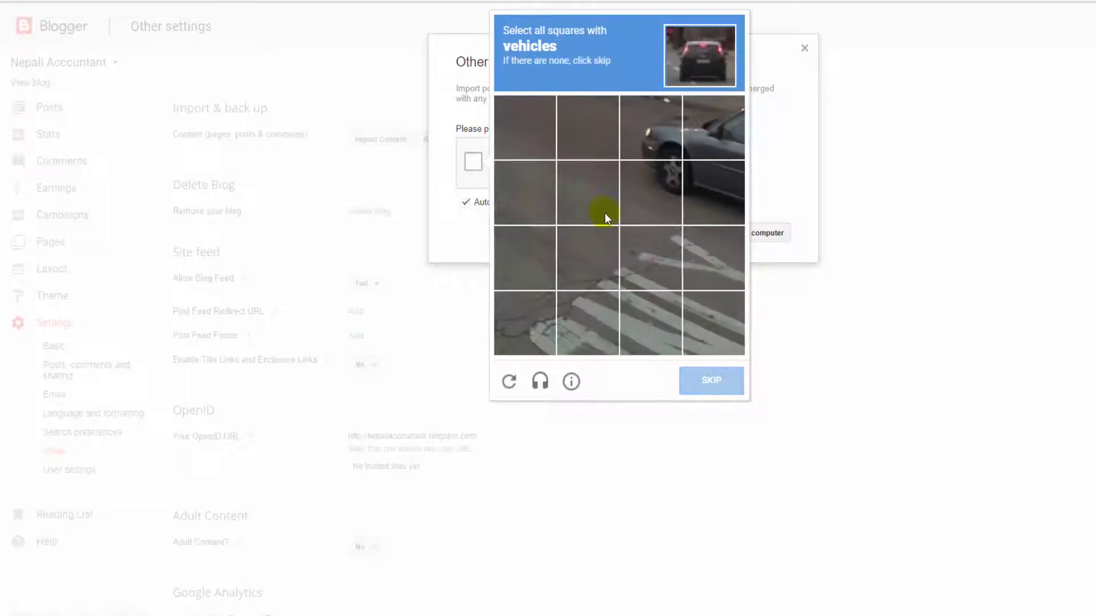
pyautogui.click(694, 149)
pyautogui.click(706, 172)
pyautogui.click(649, 147)
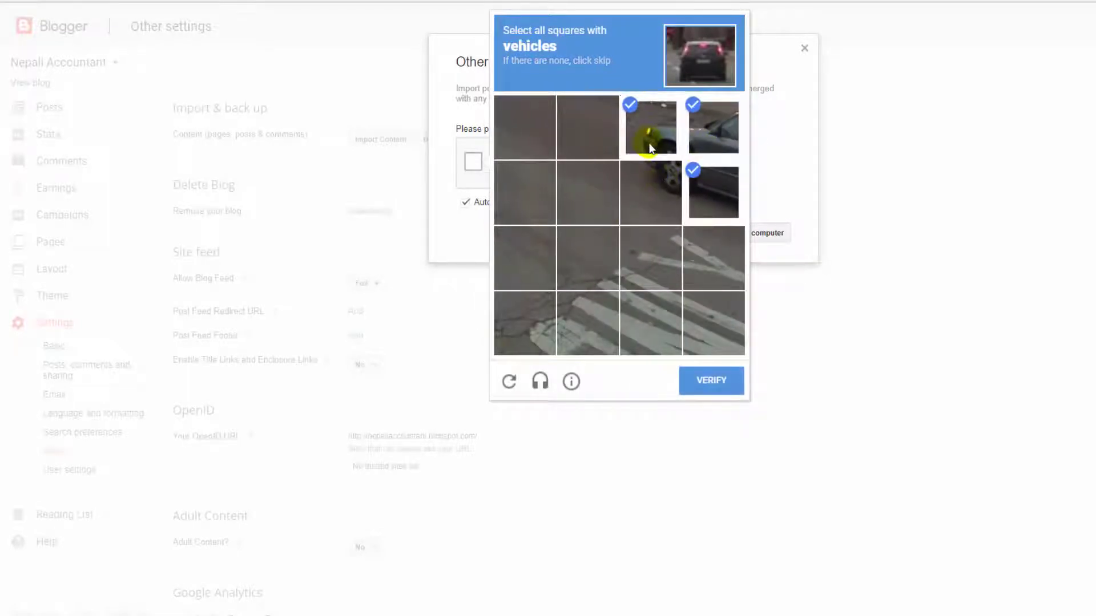
pyautogui.click(725, 379)
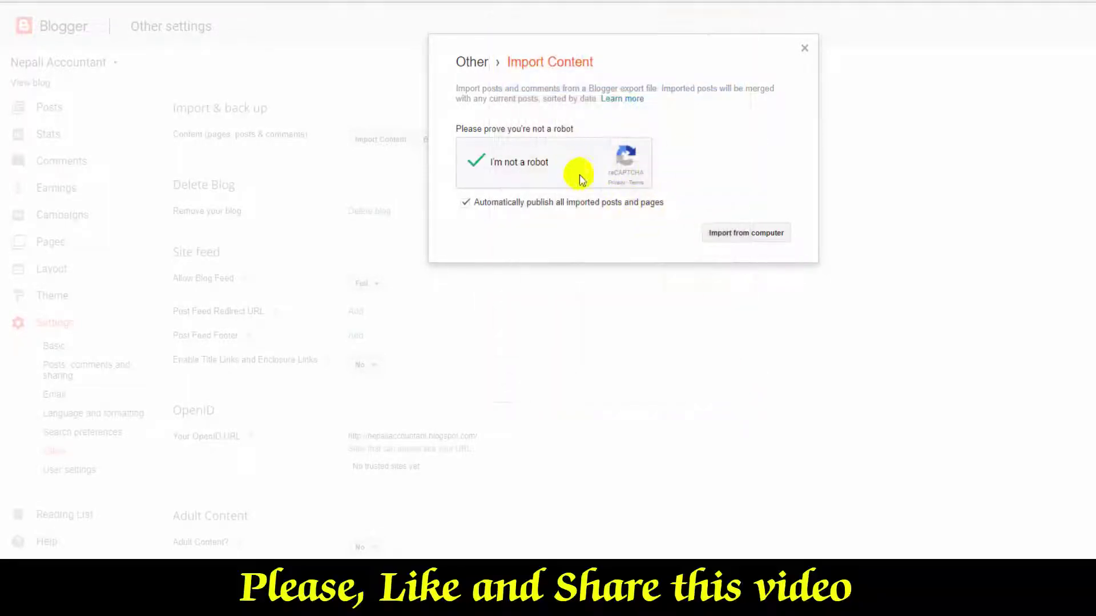
# - Import the blog-02-15-2018.xml backup file from the Downloads folder
pyautogui.click(721, 235)
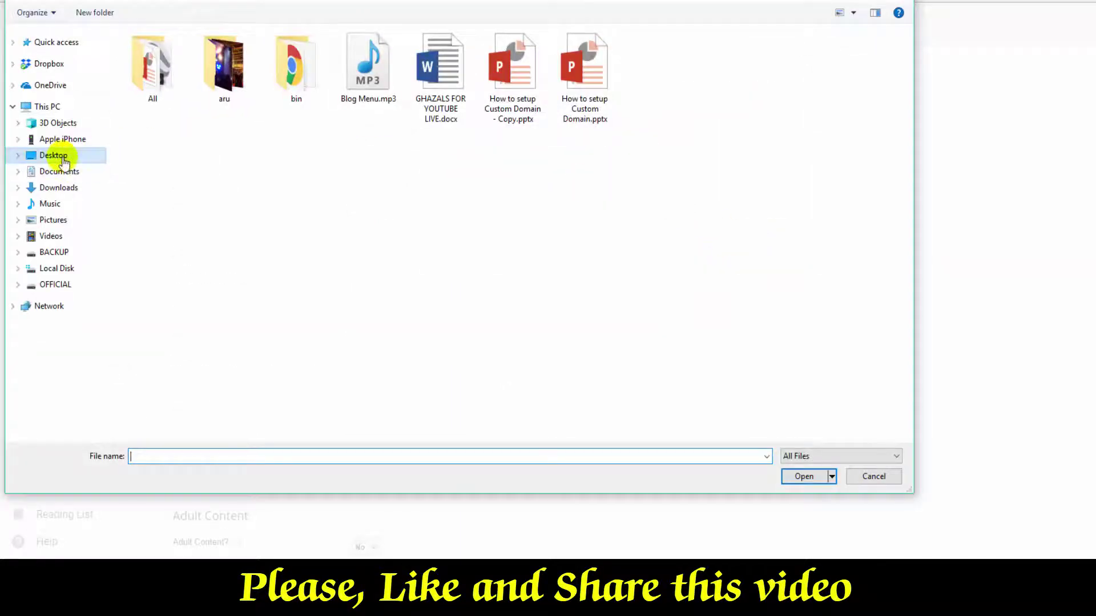
pyautogui.click(55, 190)
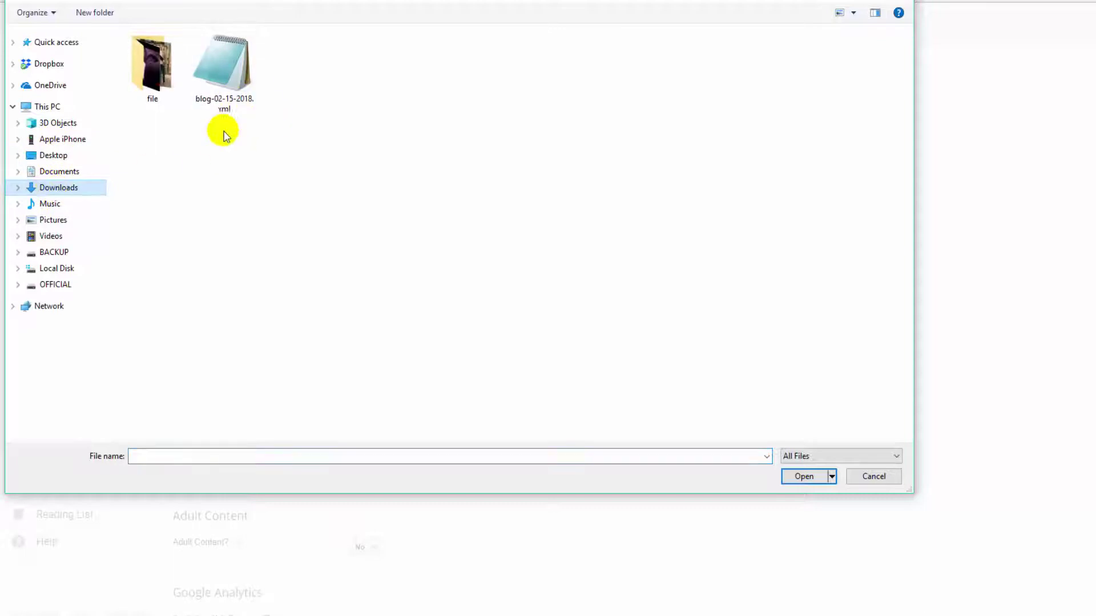
pyautogui.doubleClick(230, 76)
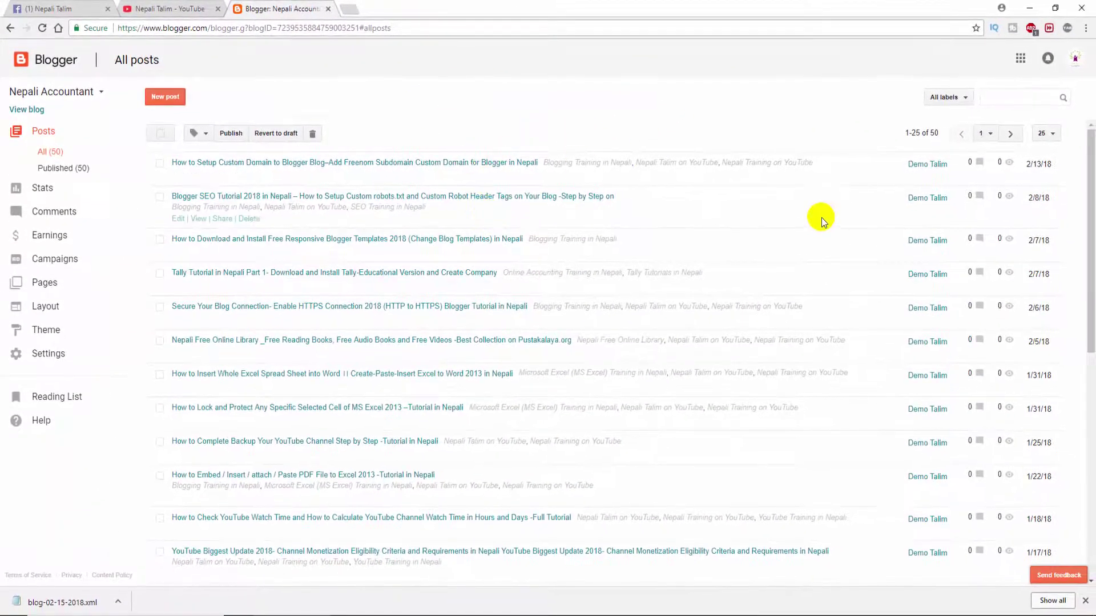
# - Review the imported posts in the All and Published lists and view the live Nepali Accountant blog
pyautogui.scroll(-5, 820, 218)
pyautogui.scroll(5, 827, 262)
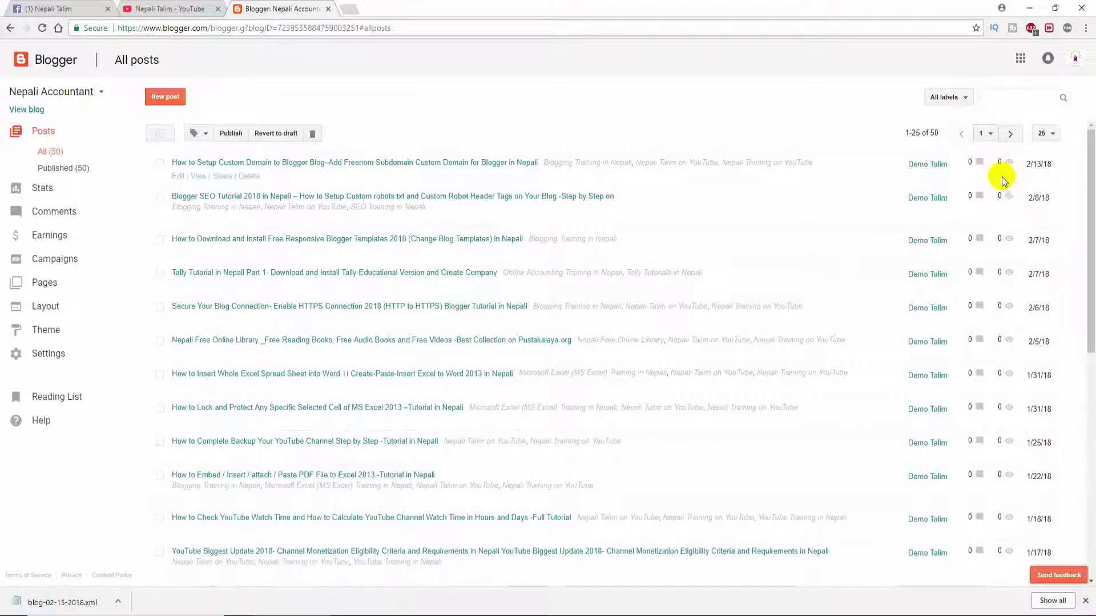
pyautogui.scroll(-7, 963, 394)
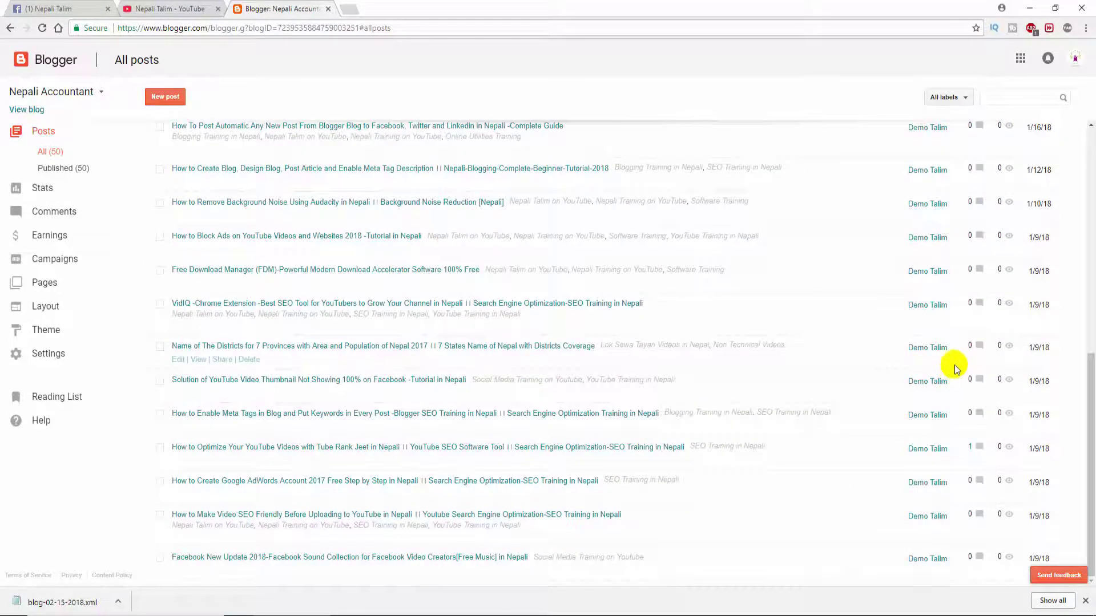
pyautogui.scroll(8, 955, 368)
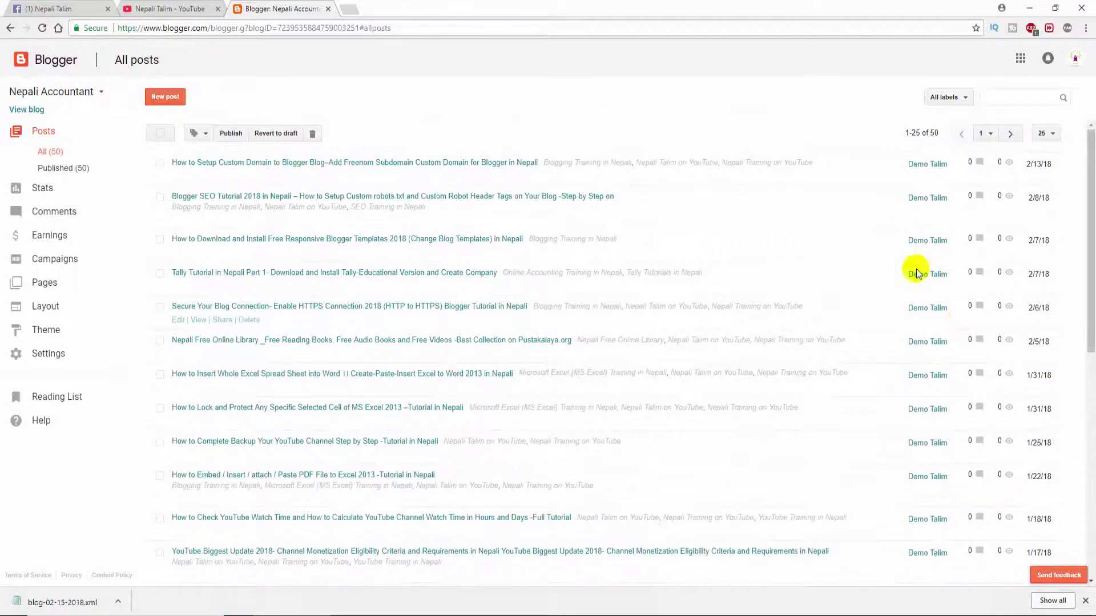
pyautogui.click(68, 169)
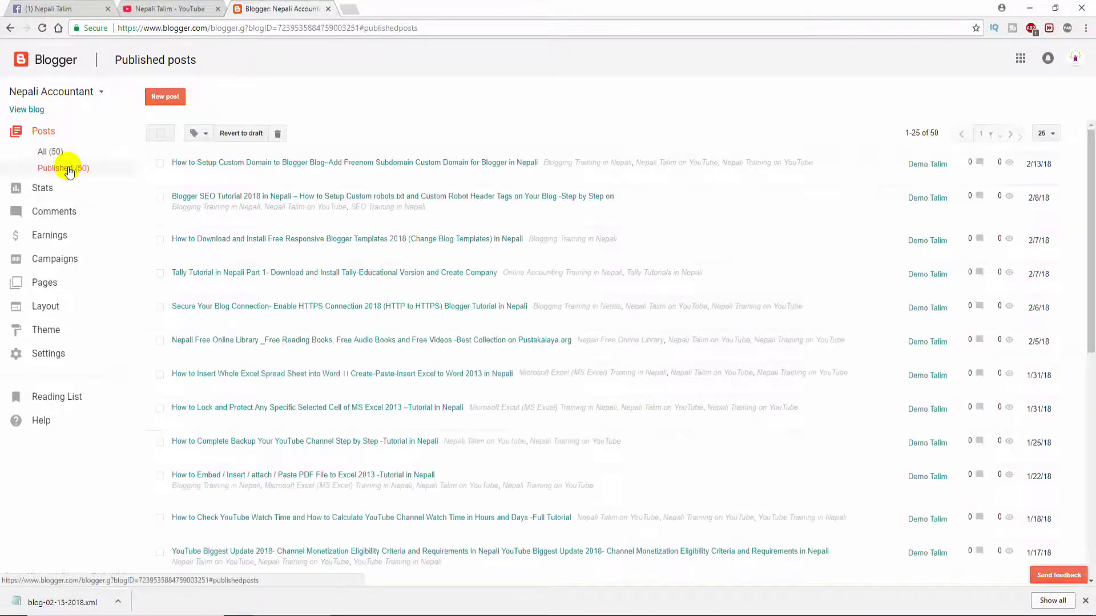
pyautogui.click(31, 110)
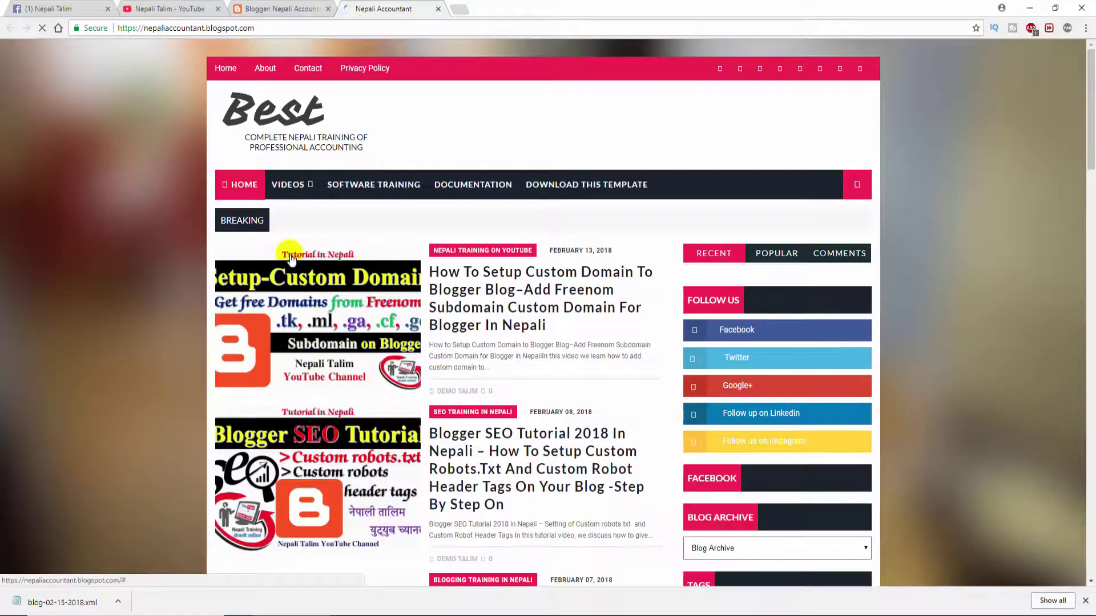
# - Delete all published posts from the Nepali Accountant blog, one full page of the list after the other
pyautogui.scroll(-20, 291, 258)
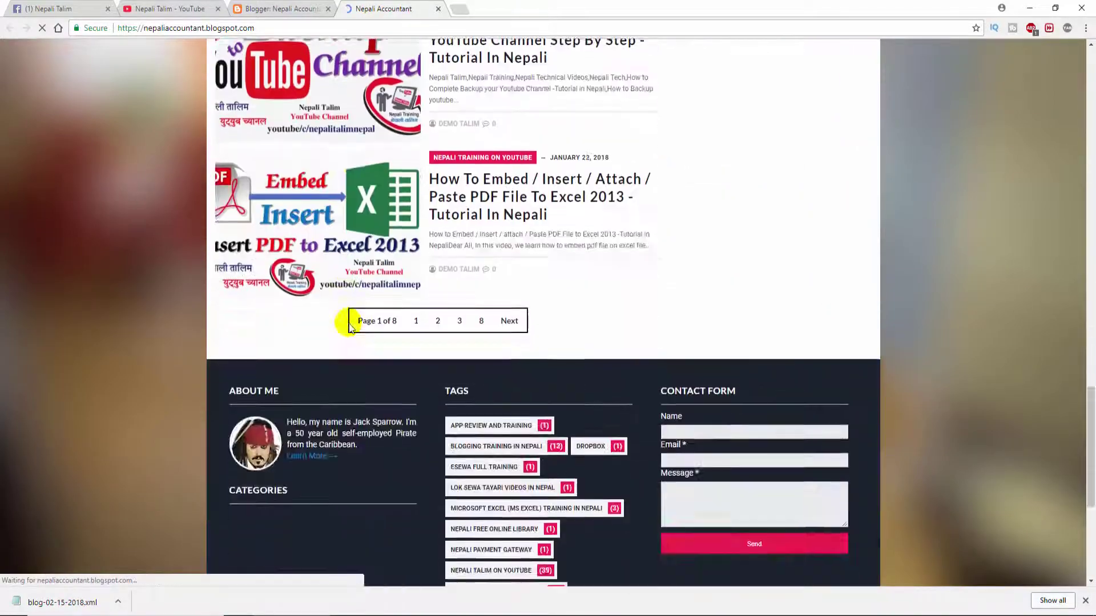
pyautogui.scroll(20, 349, 325)
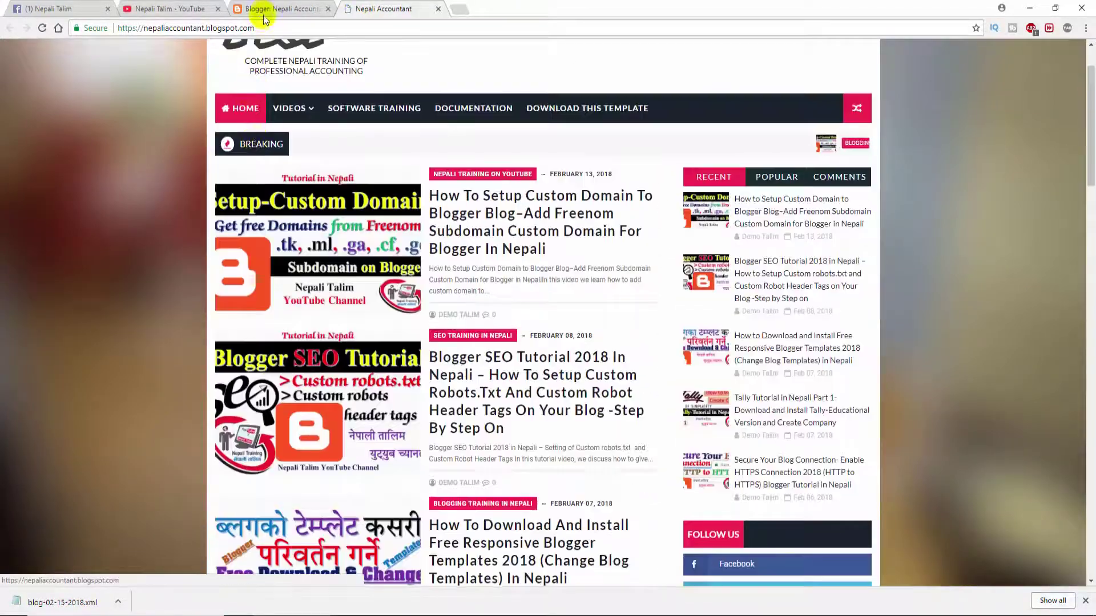
pyautogui.click(274, 9)
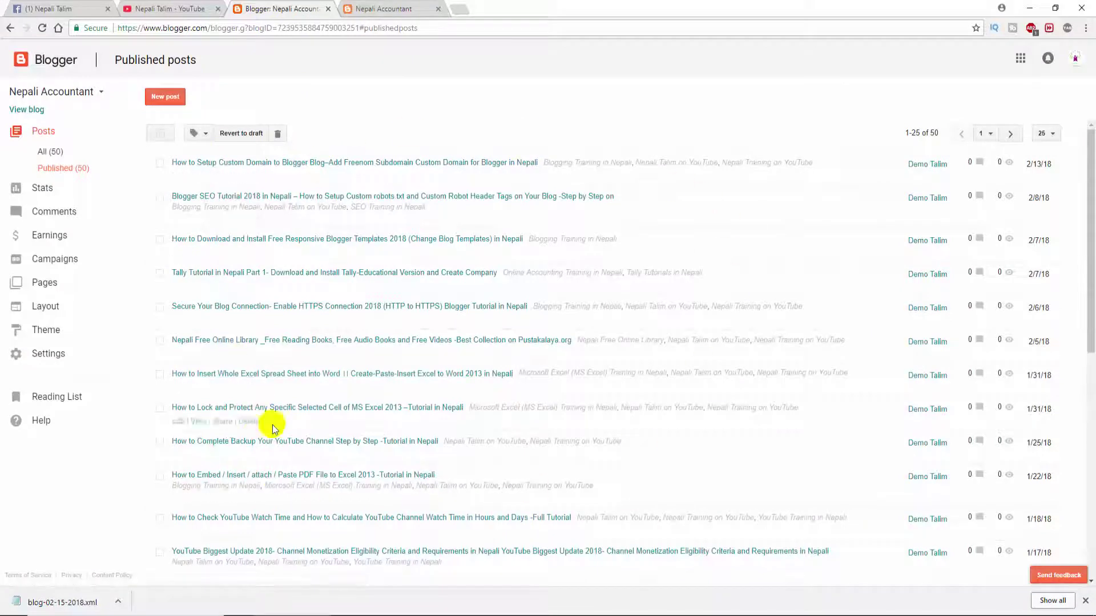
pyautogui.click(161, 134)
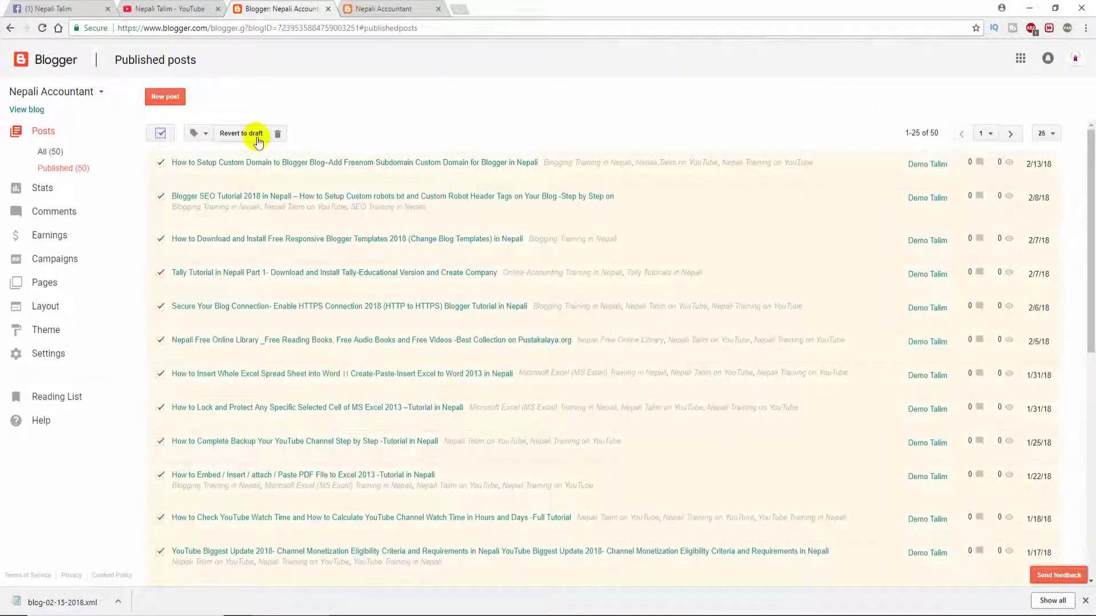
pyautogui.click(278, 134)
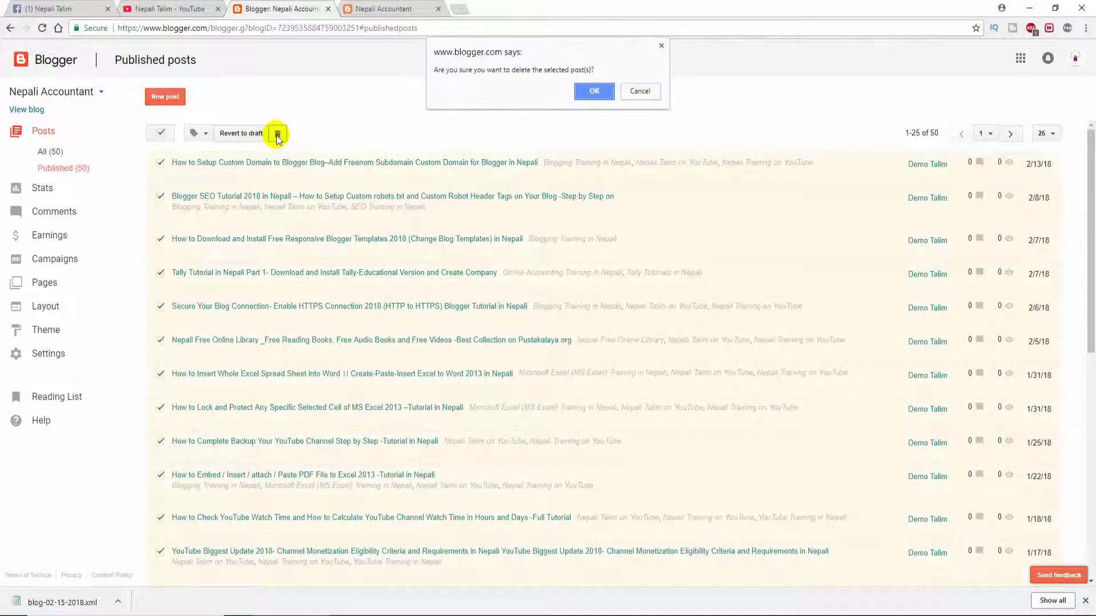
pyautogui.click(594, 91)
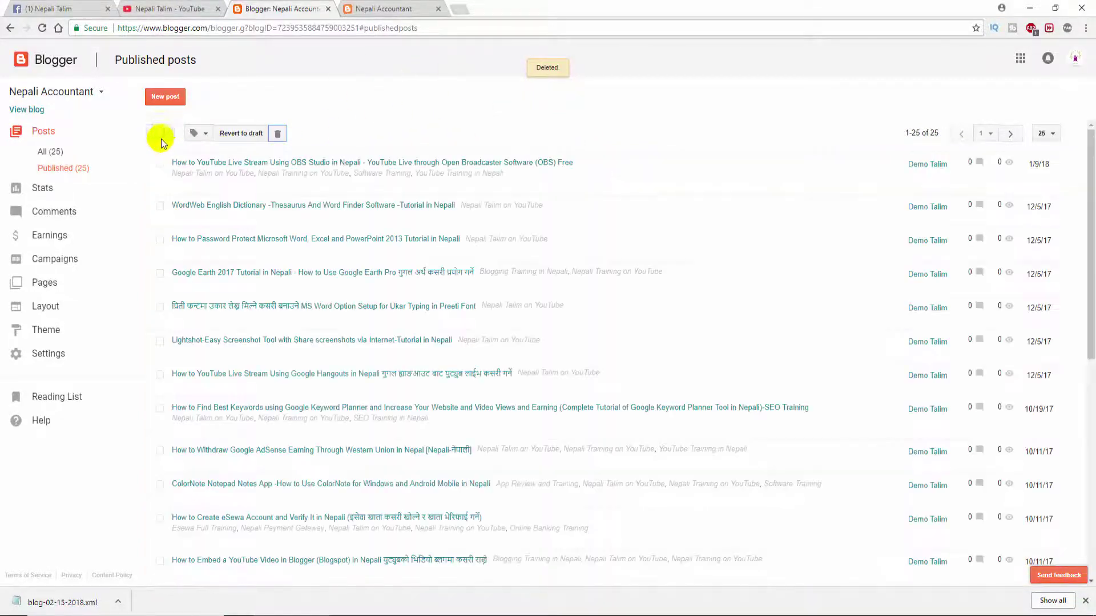
pyautogui.click(161, 134)
pyautogui.click(277, 133)
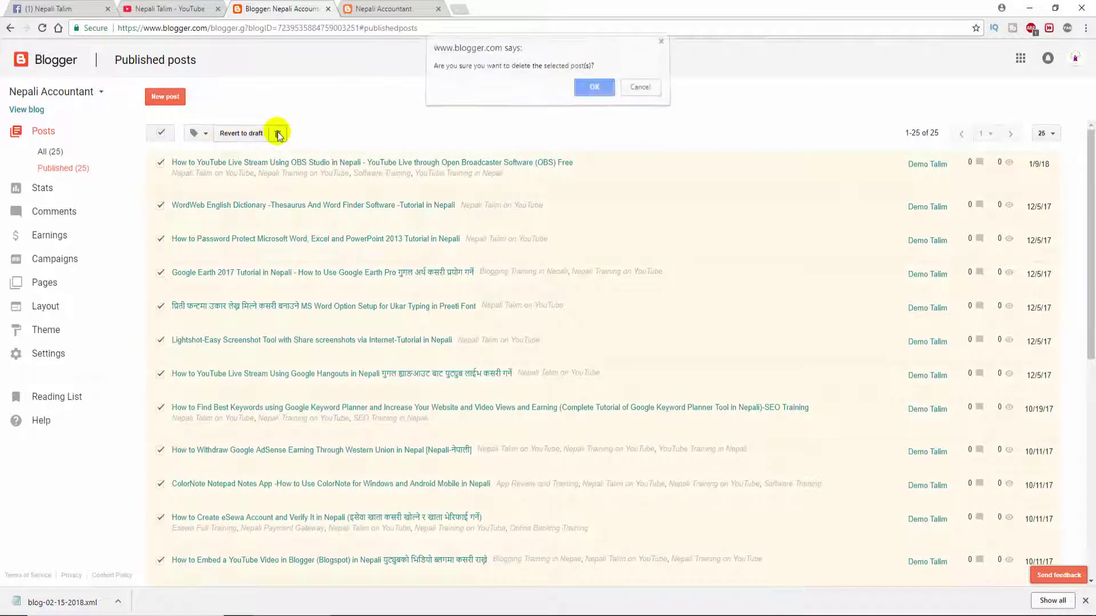
pyautogui.click(594, 92)
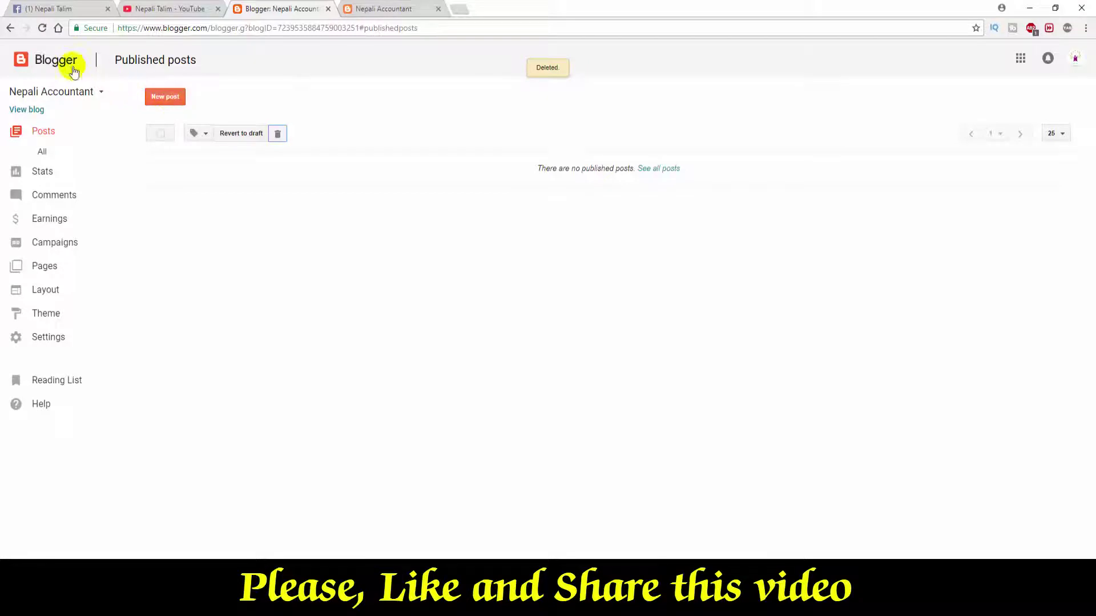
pyautogui.click(91, 93)
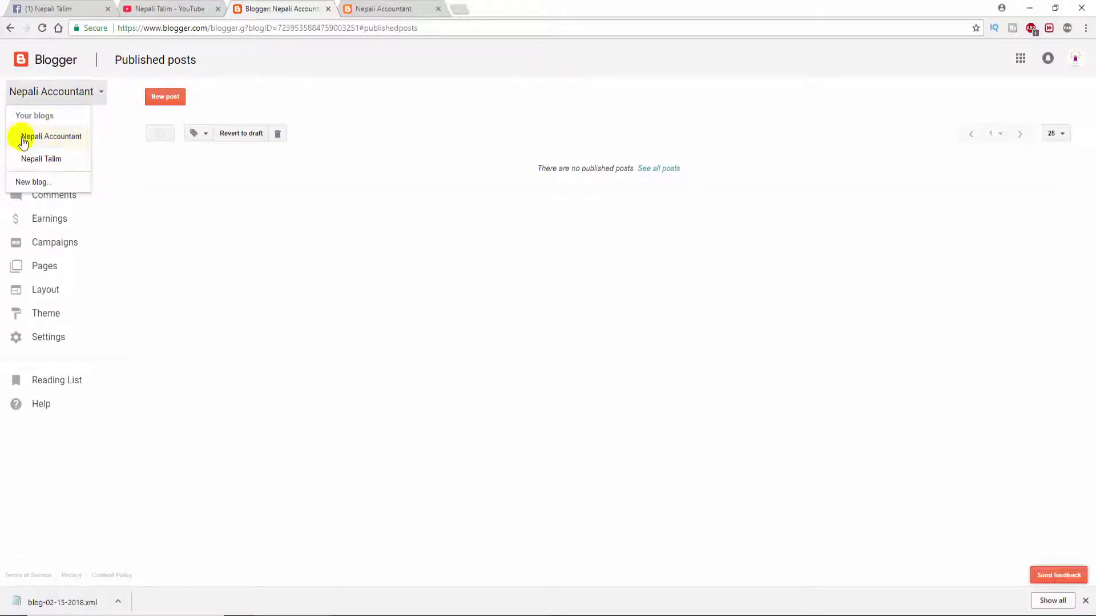
pyautogui.click(311, 109)
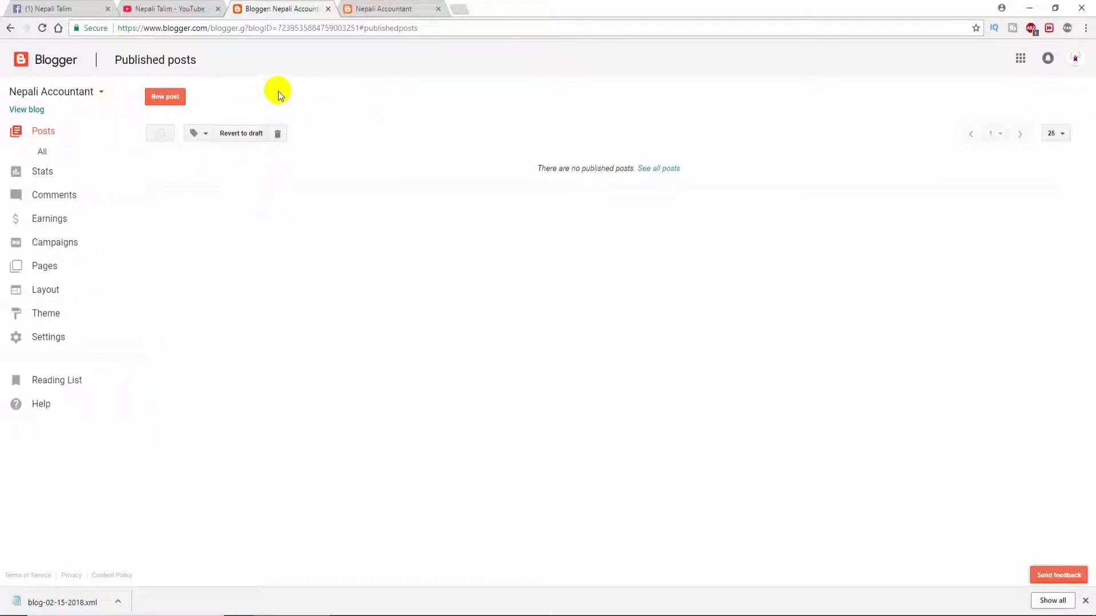
# - Close the live Nepali Accountant blog page and open google.com/takeout in a new tab
pyautogui.click(438, 10)
pyautogui.click(354, 13)
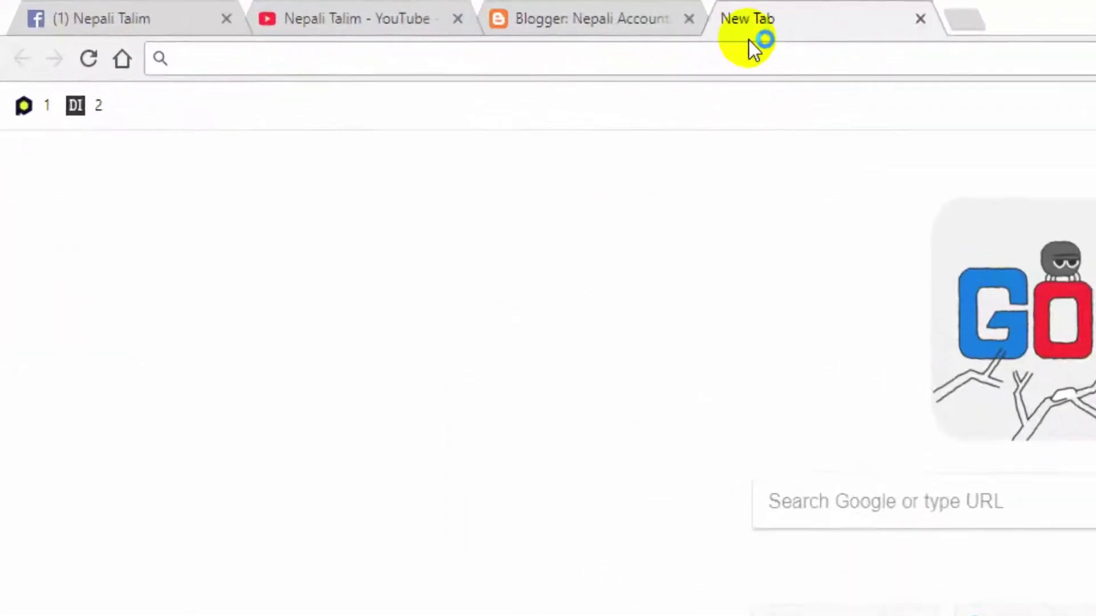
pyautogui.write('google.com/takeou')
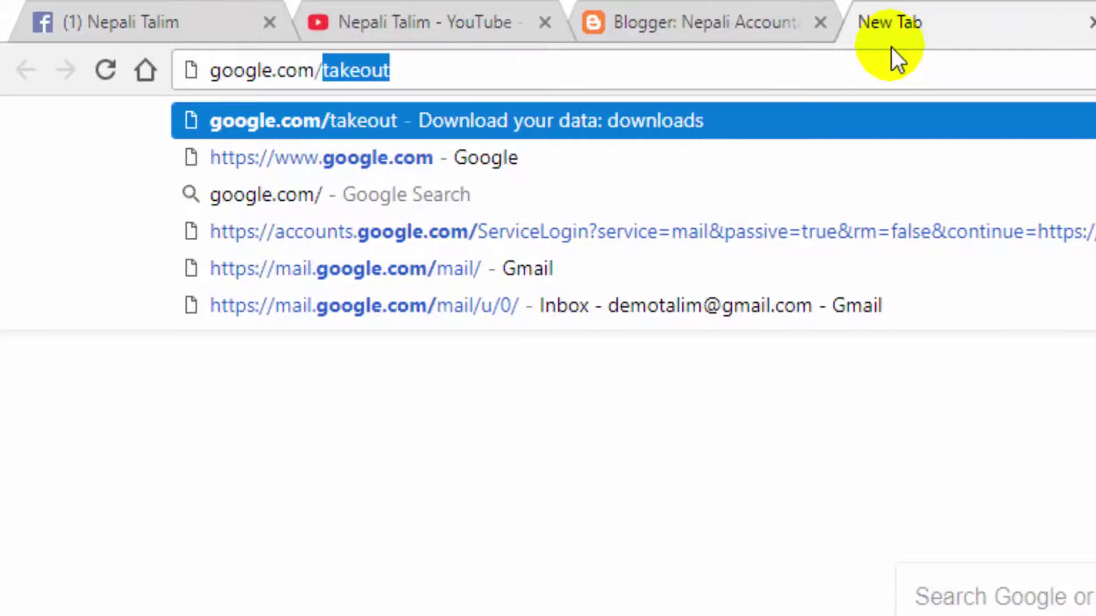
pyautogui.write('t')
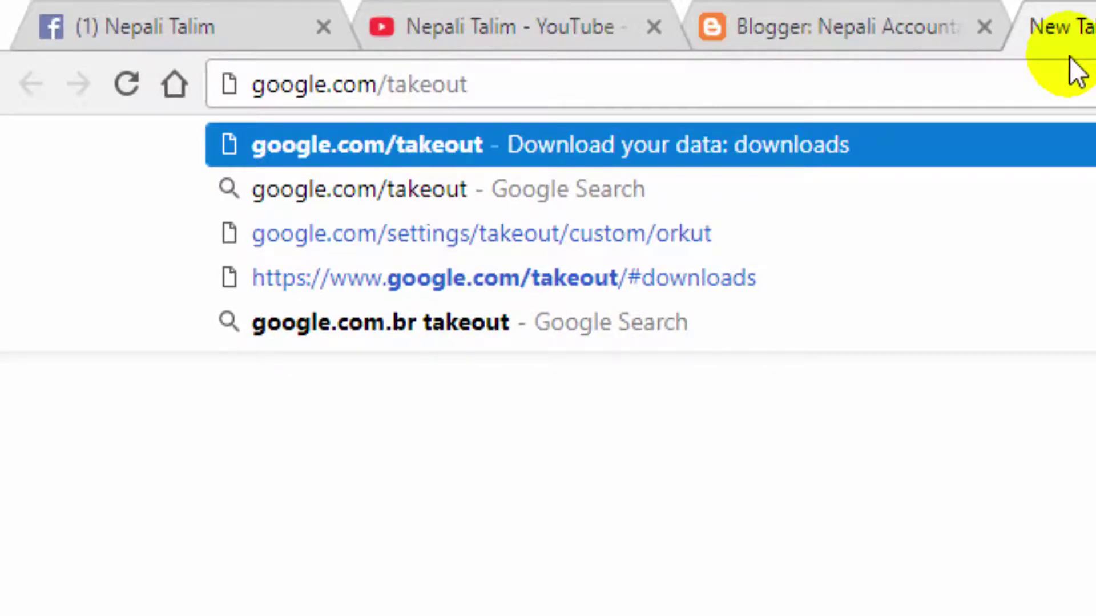
pyautogui.press('Return')
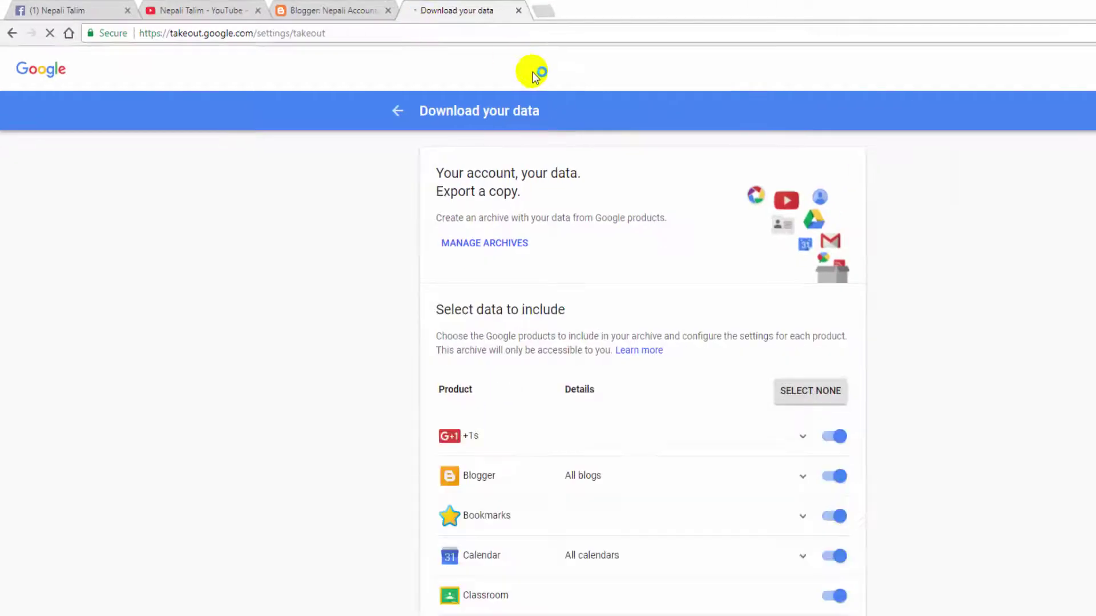
# - Deselect all products in the data export list and include only Blogger with all blogs
pyautogui.scroll(-2, 653, 310)
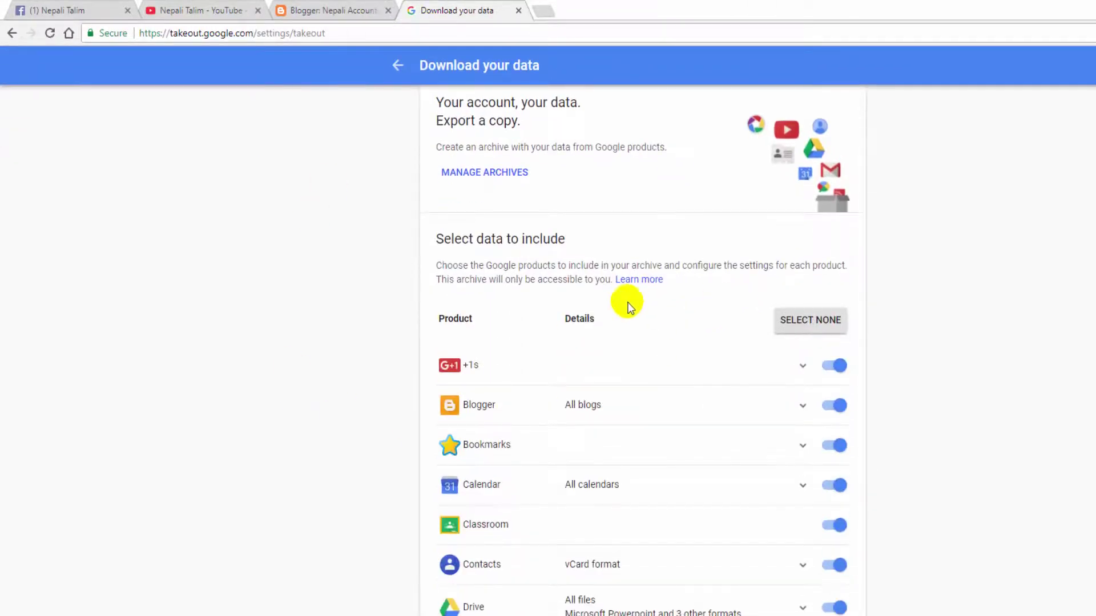
pyautogui.scroll(-15, 532, 523)
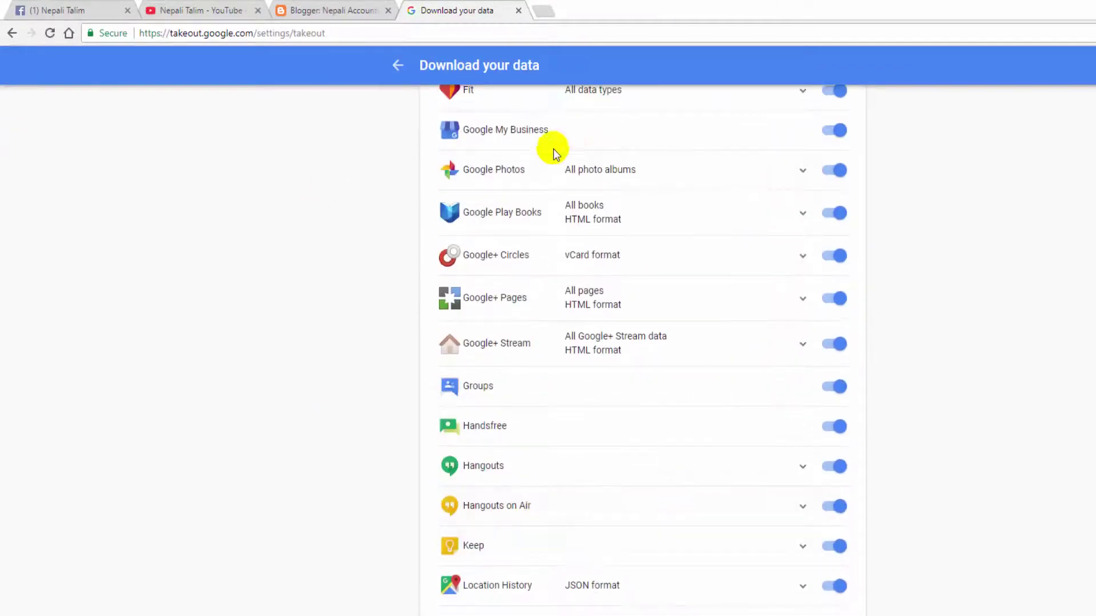
pyautogui.scroll(15, 533, 406)
pyautogui.scroll(-5, 569, 423)
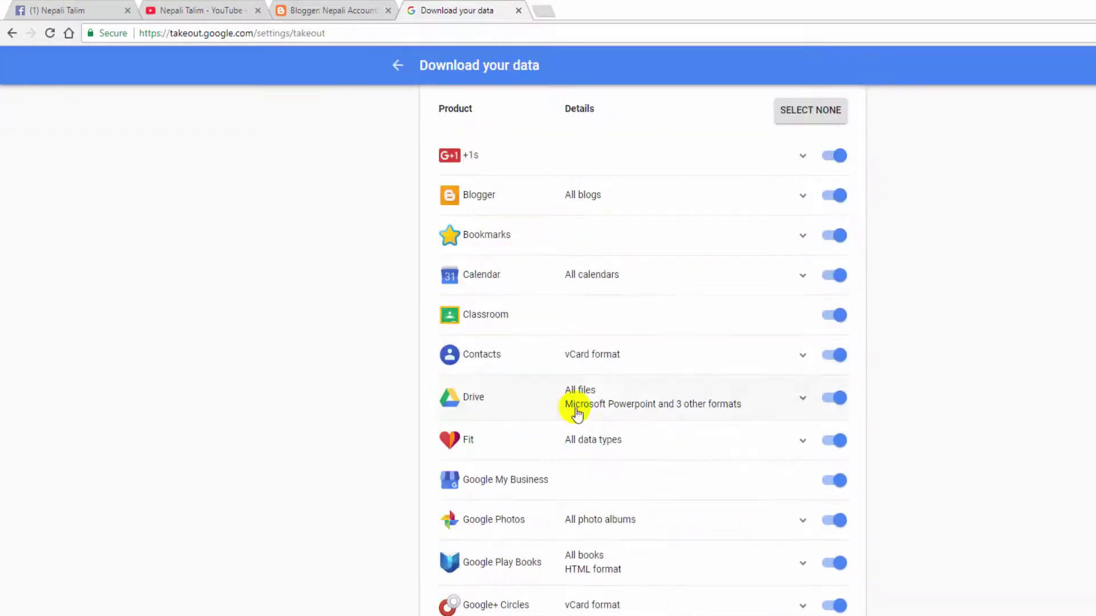
pyautogui.scroll(-12, 545, 274)
pyautogui.scroll(10, 451, 445)
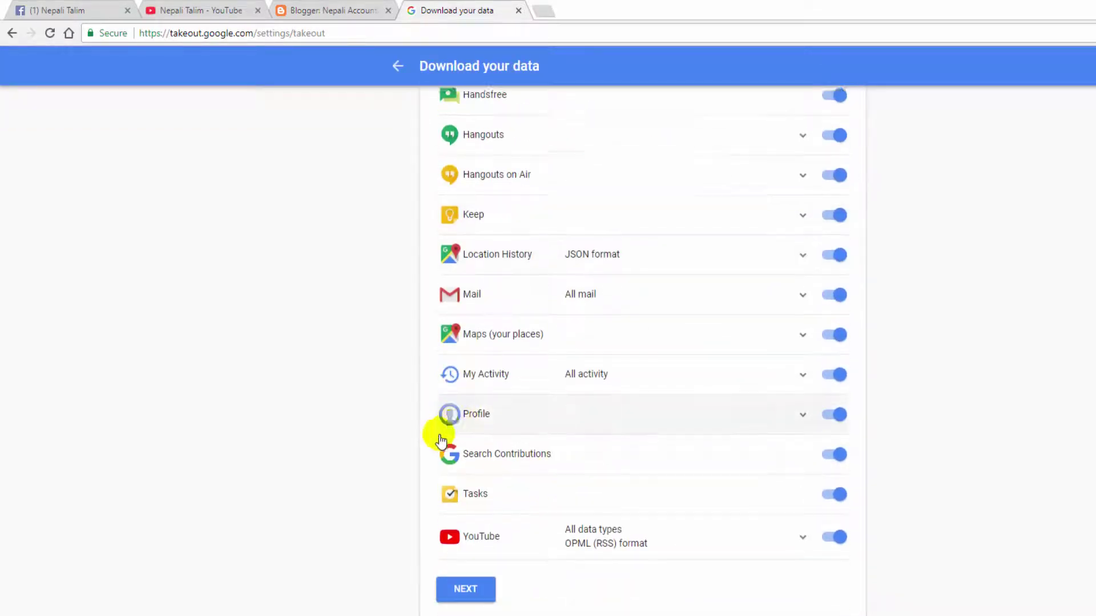
pyautogui.scroll(4, 472, 465)
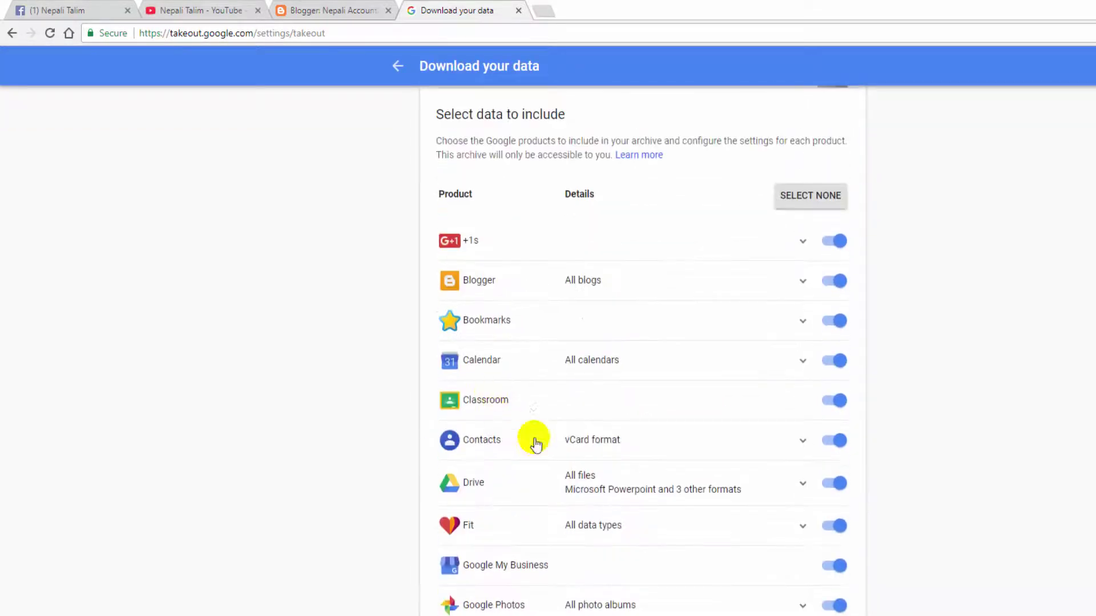
pyautogui.click(806, 203)
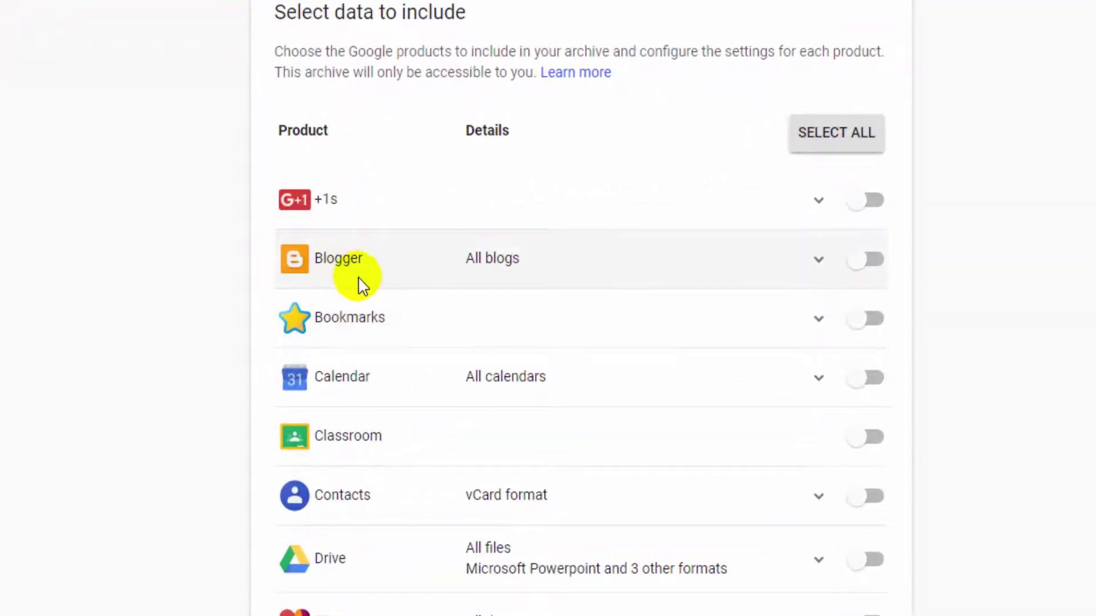
pyautogui.moveTo(262, 226); pyautogui.dragTo(929, 288)
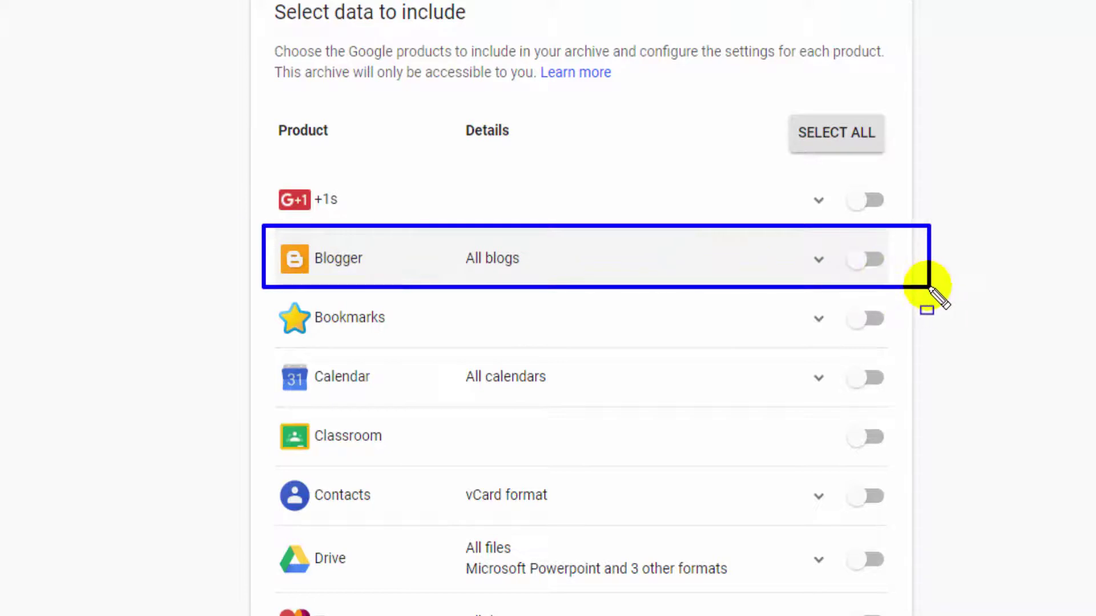
pyautogui.click(871, 261)
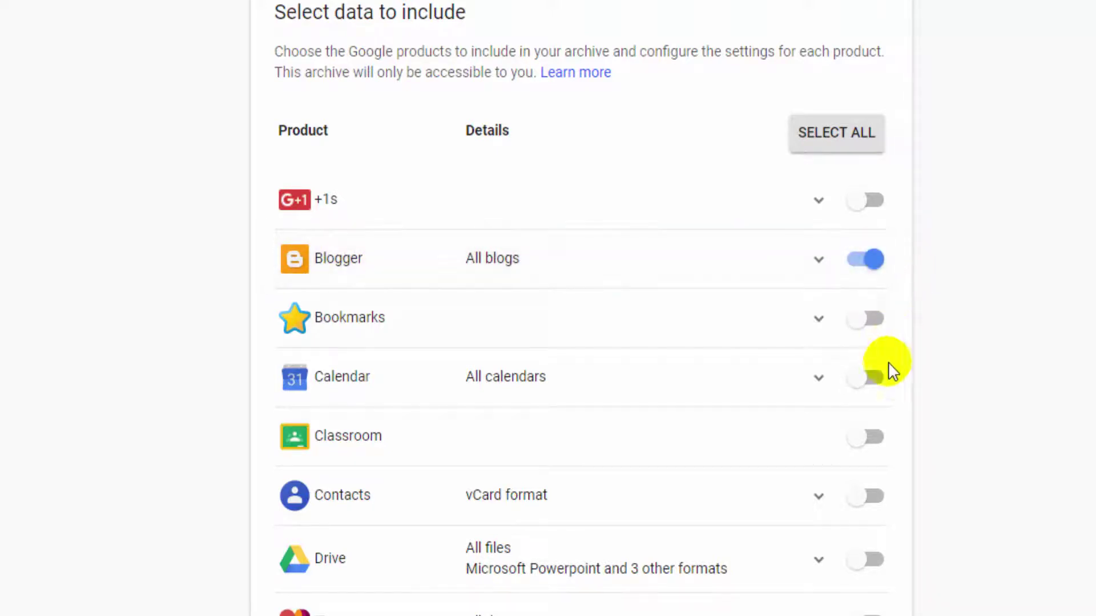
# - Create the Blogger archive as a .zip file with a 2GB maximum size and a download link sent via email
pyautogui.scroll(-5, 861, 263)
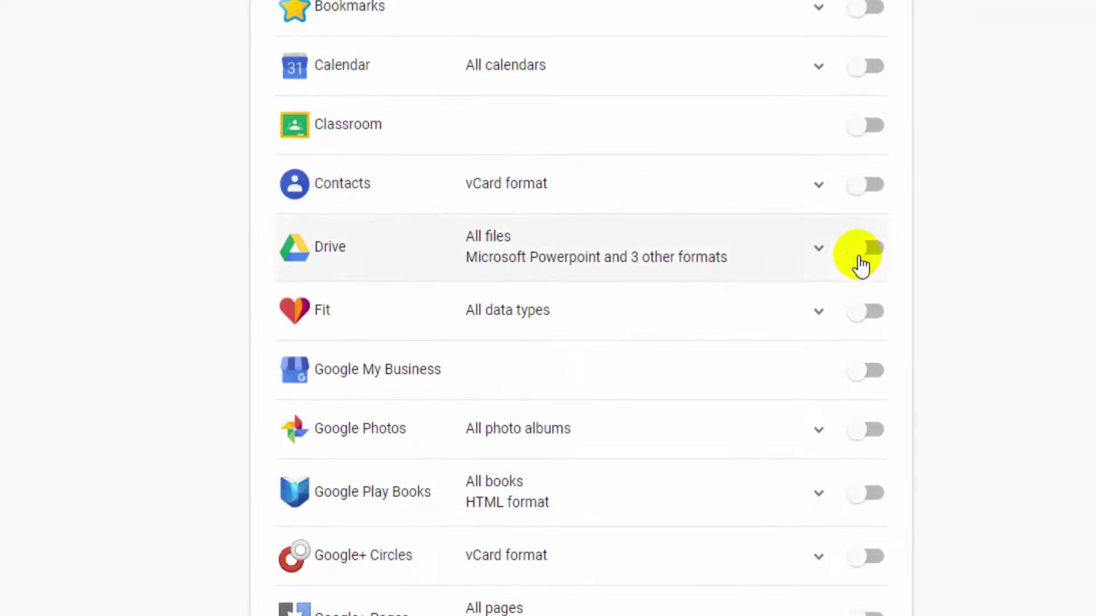
pyautogui.scroll(3, 860, 257)
pyautogui.scroll(-15, 860, 268)
pyautogui.scroll(-2, 387, 571)
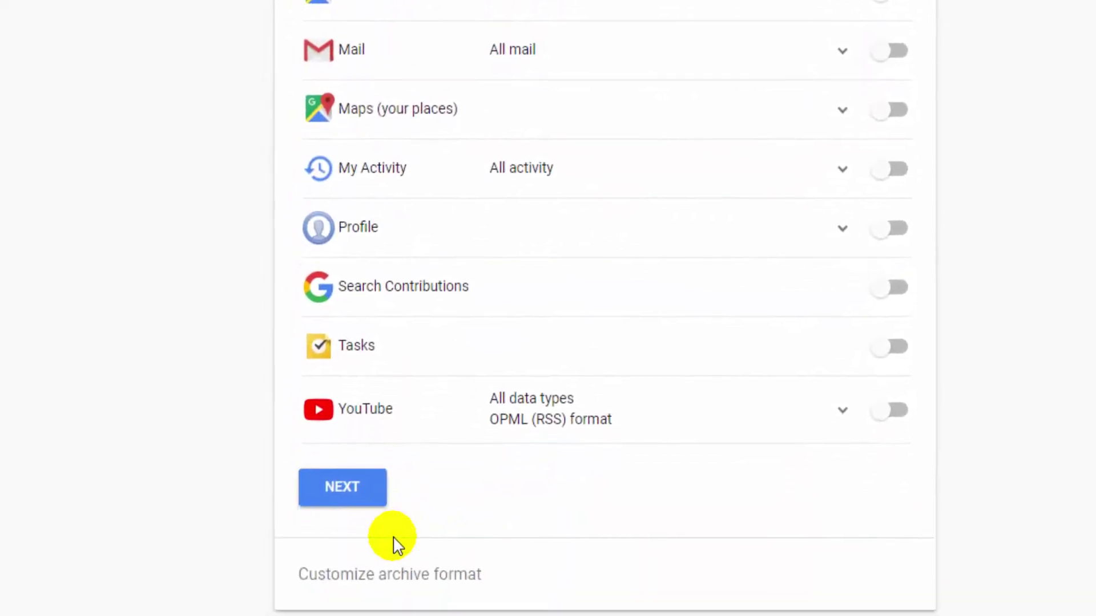
pyautogui.click(368, 500)
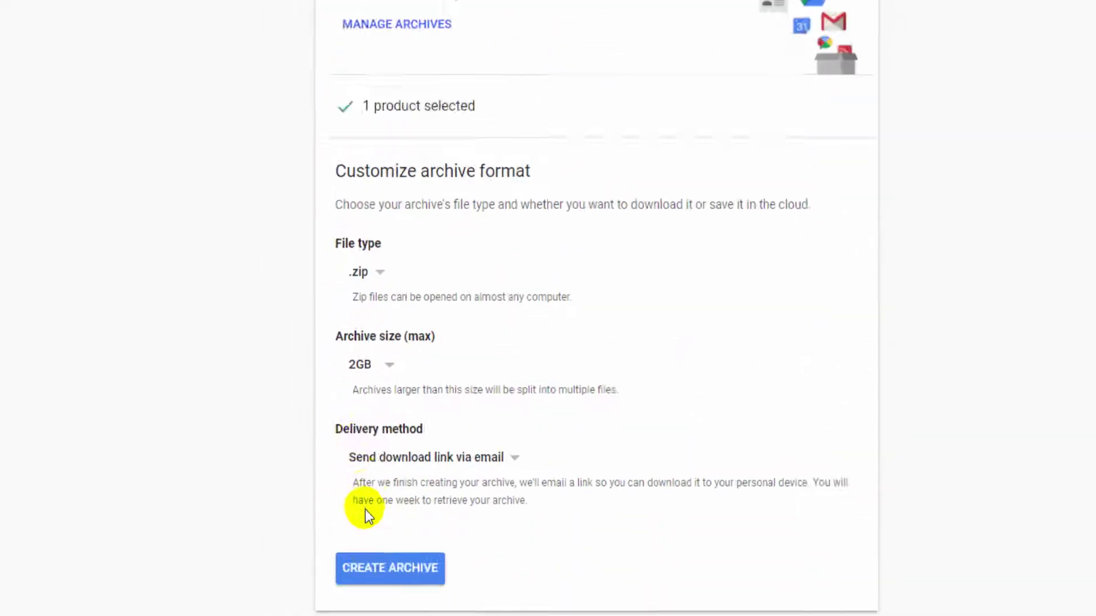
pyautogui.click(392, 577)
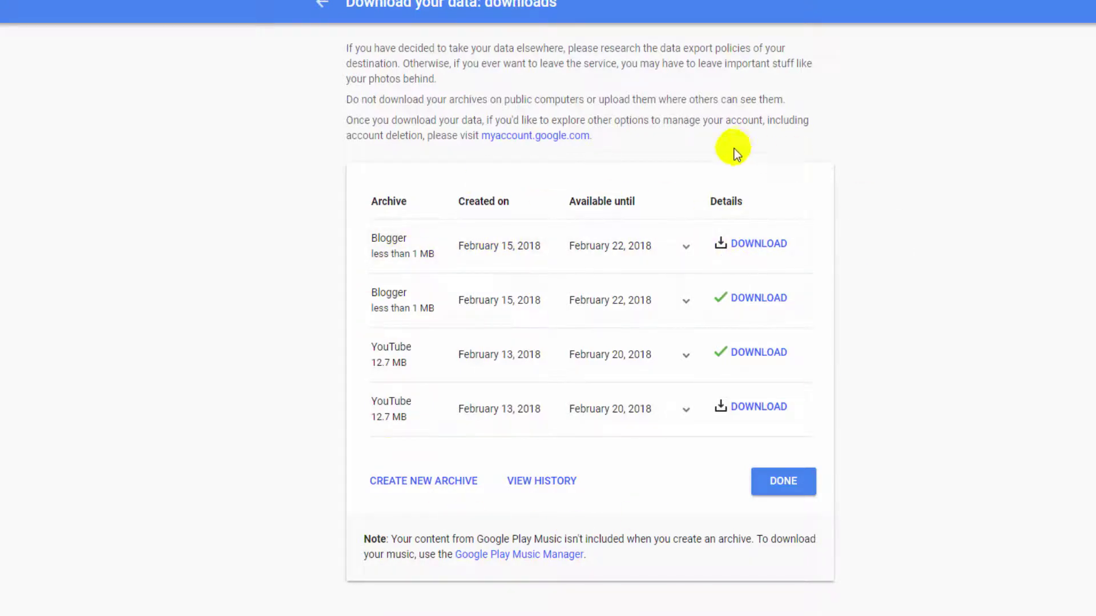
# - Download the newest Blogger archive, submitting the account password for verification, and show the downloaded zip file in its folder
pyautogui.click(743, 247)
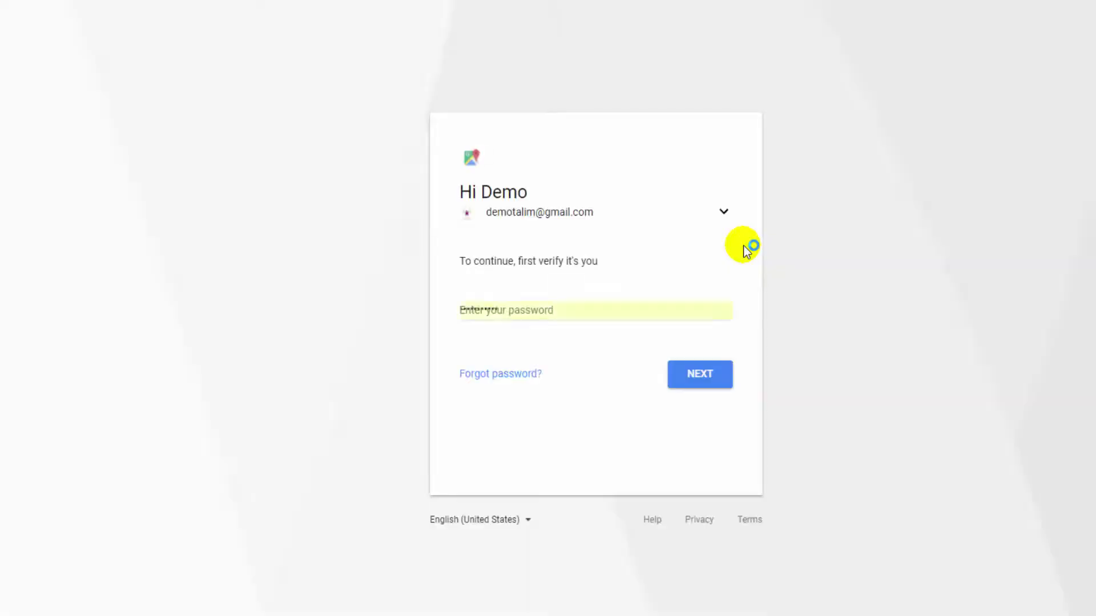
pyautogui.click(697, 372)
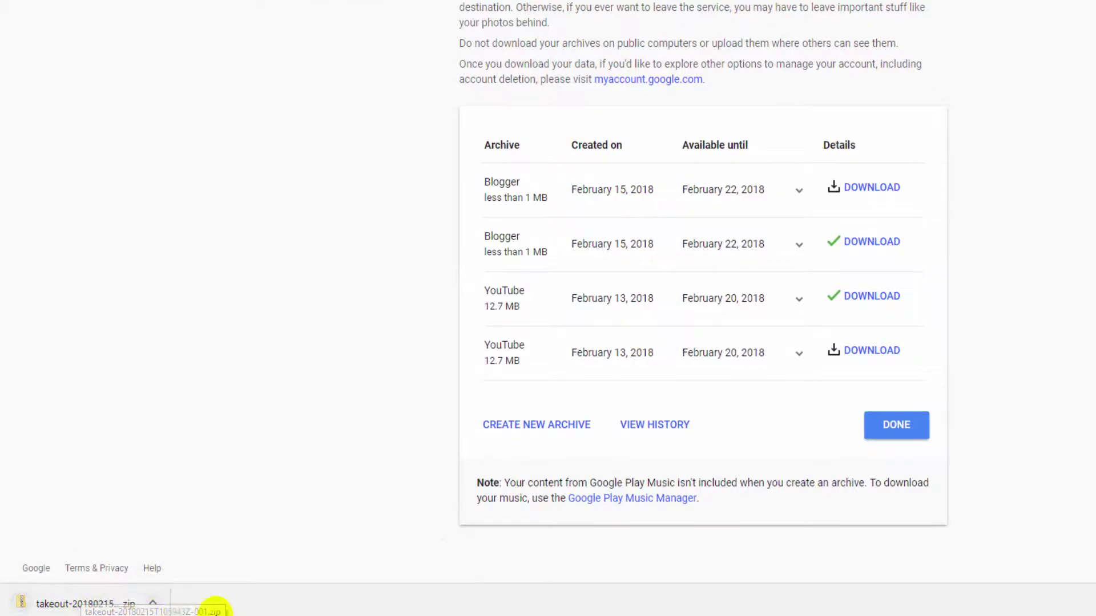
pyautogui.click(153, 603)
pyautogui.click(181, 558)
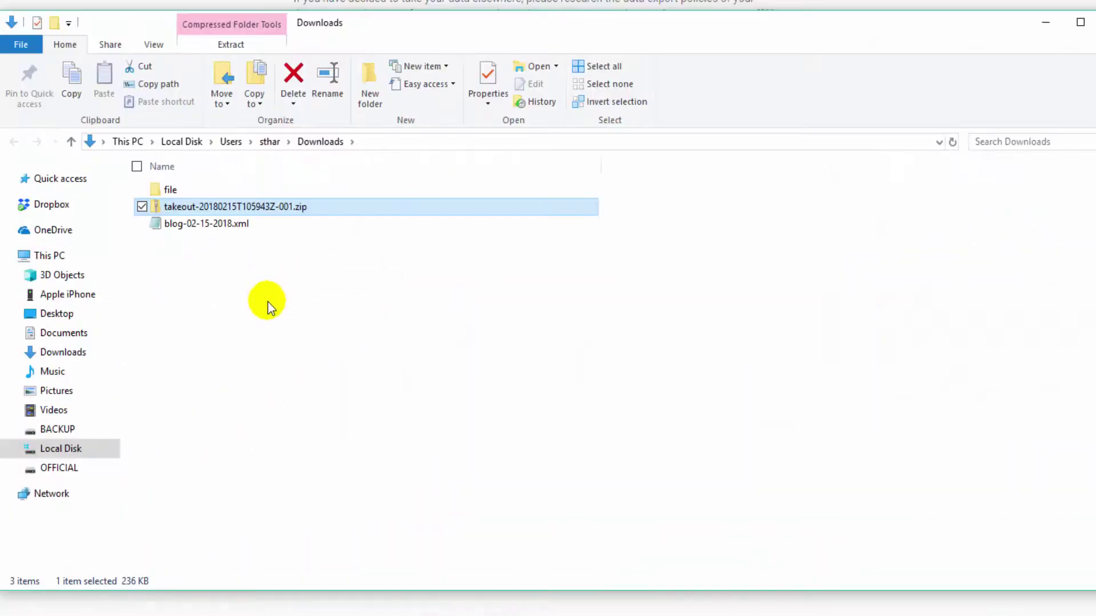
# - Extract takeout-20180215T105943Z-001.zip into its own folder inside Downloads
pyautogui.rightClick(232, 210)
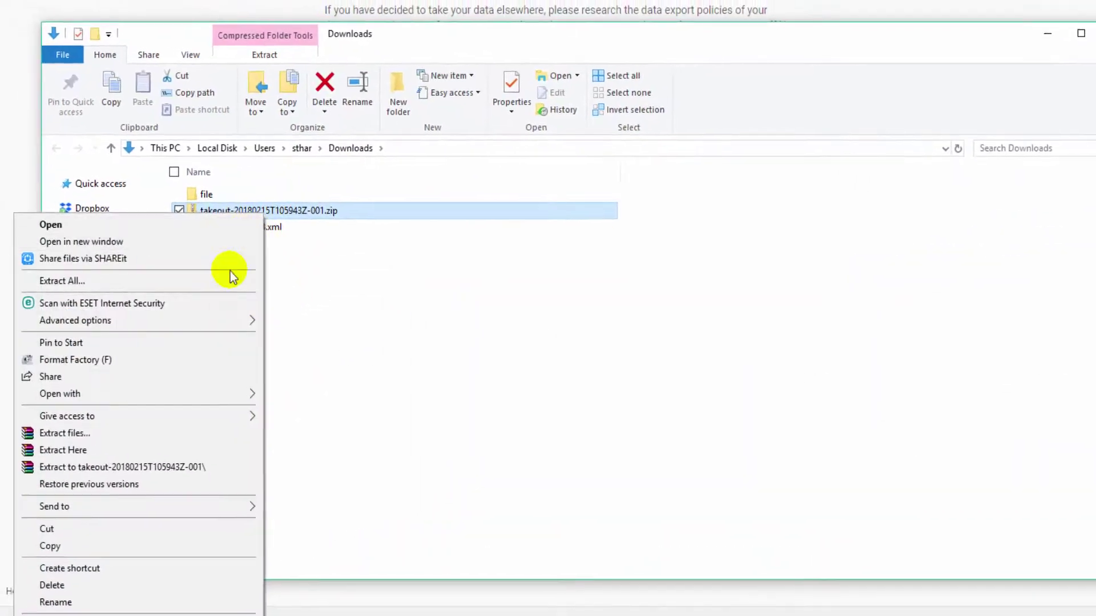
pyautogui.click(195, 275)
pyautogui.press('Return')
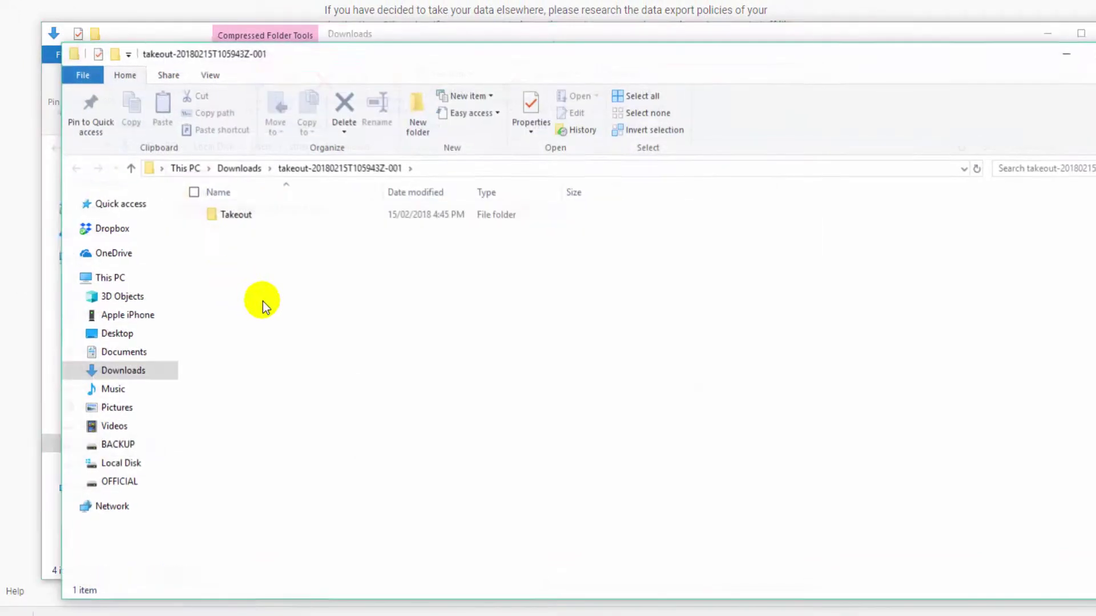
# - Open the extracted Takeout folder's Blogger subfolder and examine the .atom backup files of both blogs
pyautogui.doubleClick(240, 215)
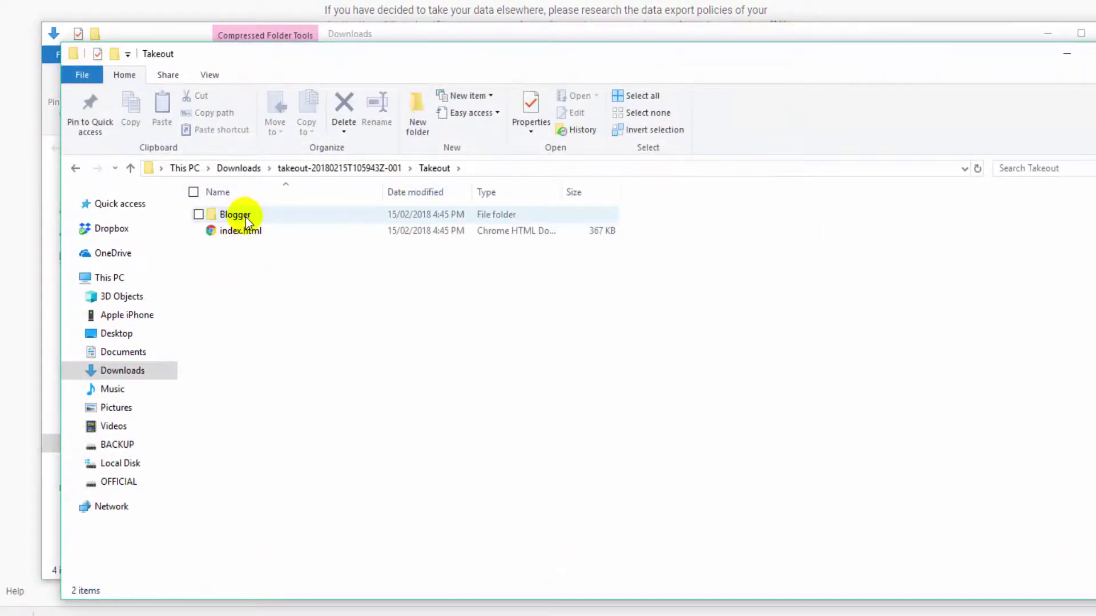
pyautogui.doubleClick(237, 216)
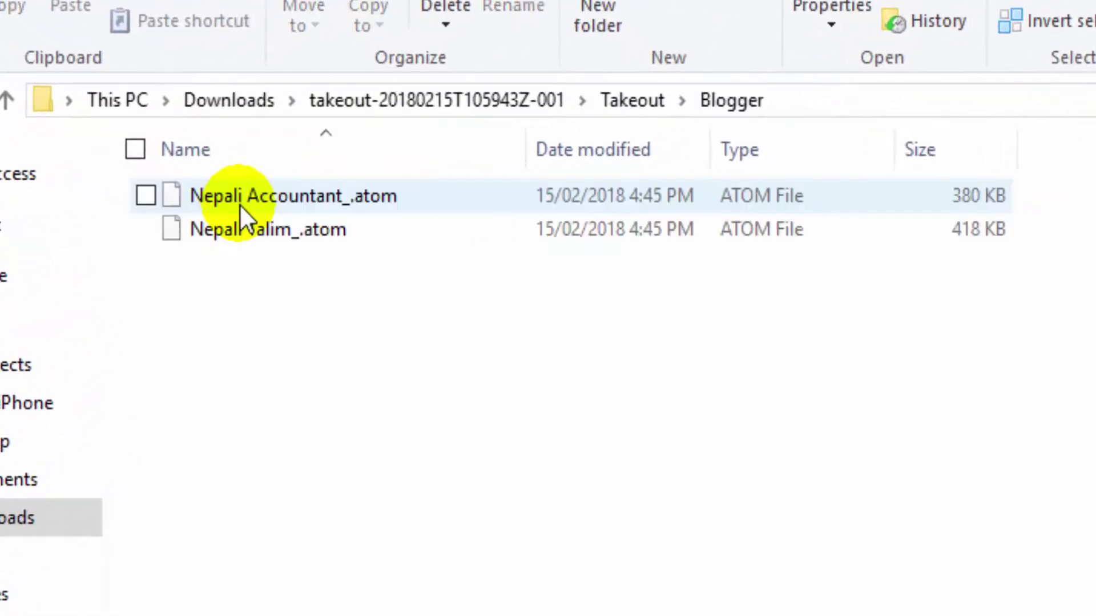
pyautogui.click(338, 199)
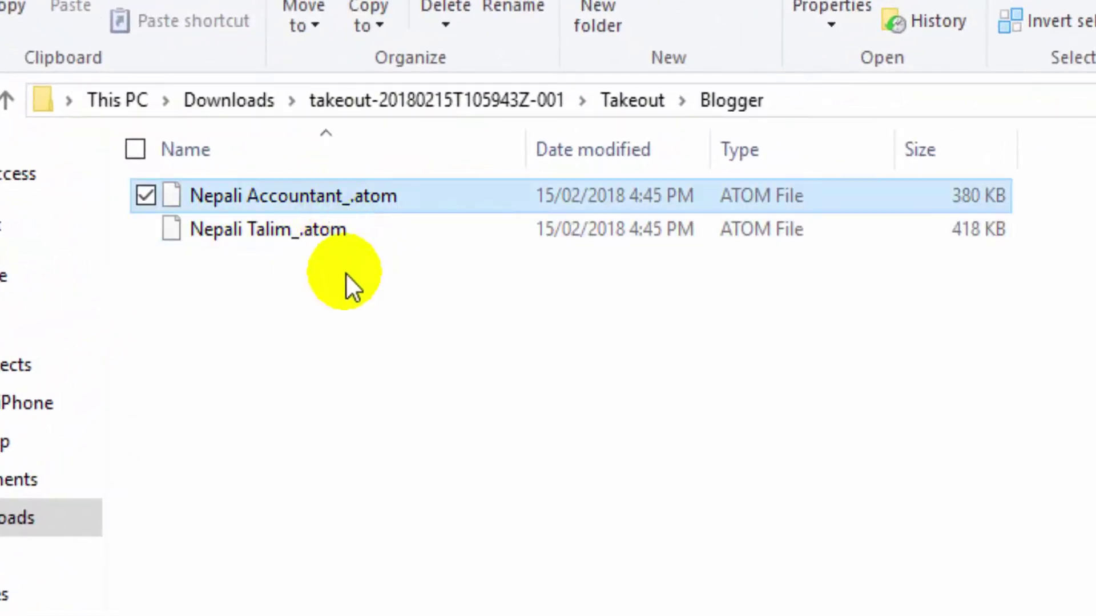
pyautogui.click(330, 240)
pyautogui.moveTo(557, 391); pyautogui.dragTo(242, 195)
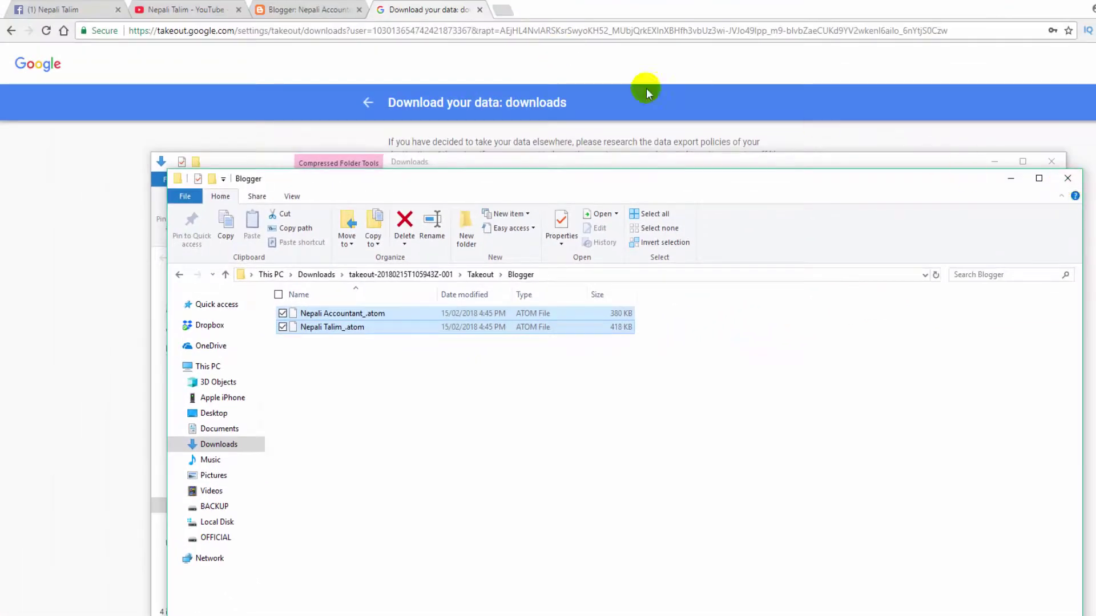
# - Close both File Explorer windows and switch to the Nepali Talim YouTube channel page
pyautogui.click(1067, 179)
pyautogui.click(1051, 162)
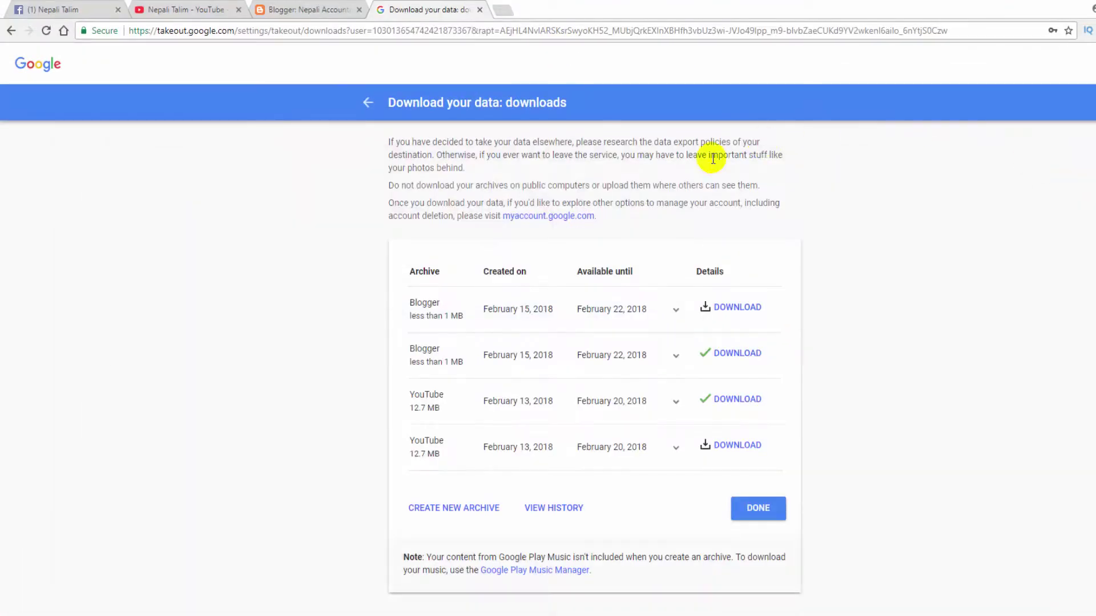
pyautogui.click(176, 9)
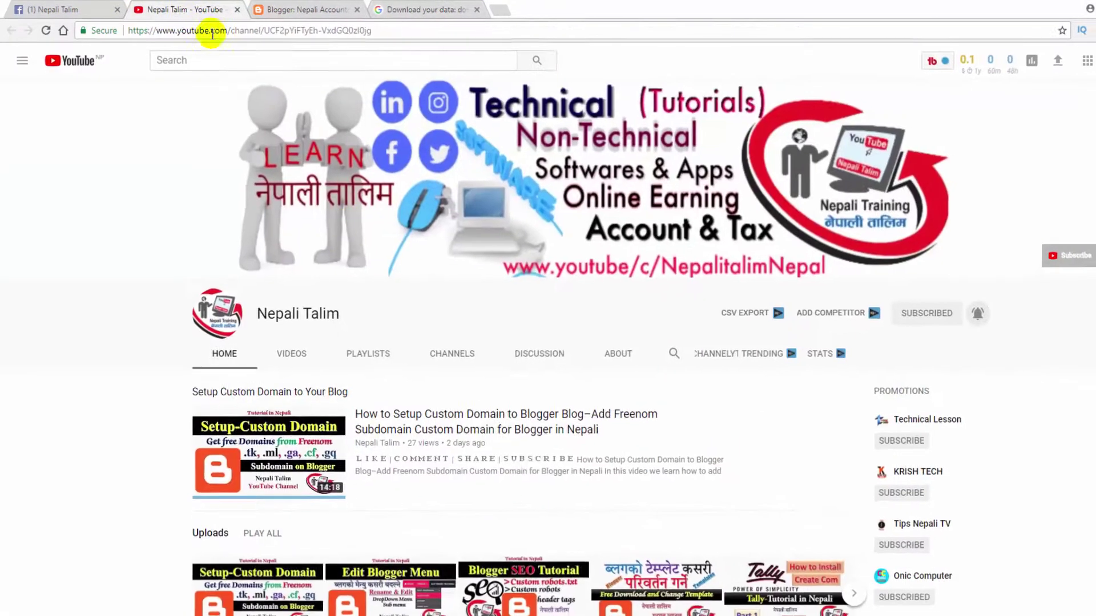